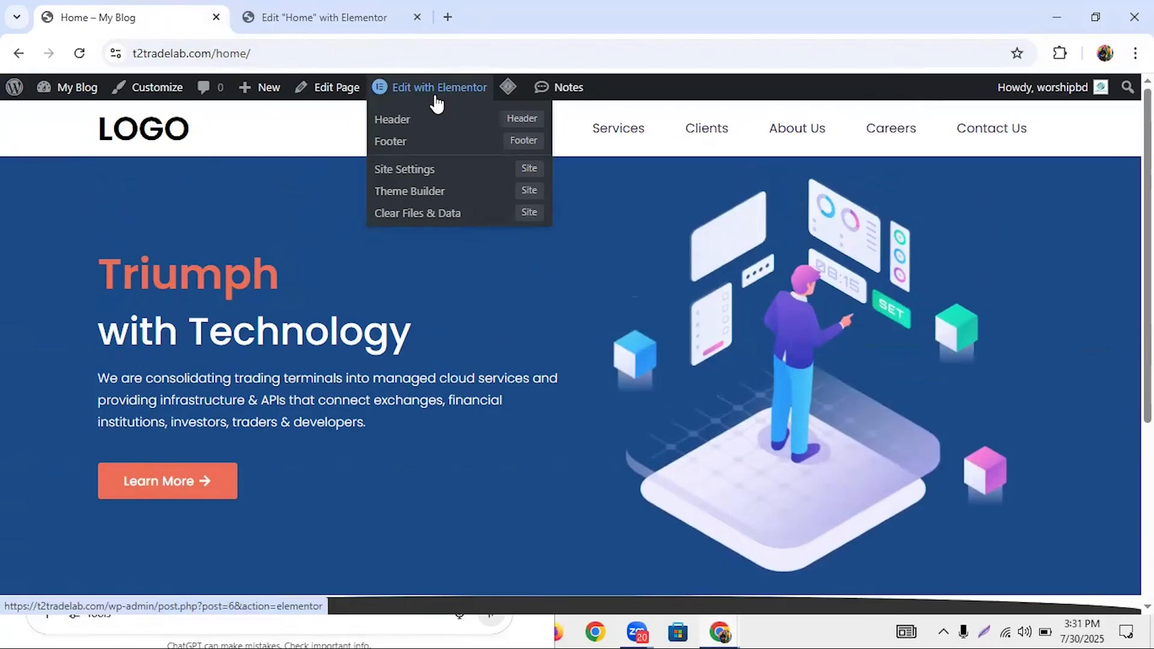
# Step: Open the home page for editing with Elementor and bring up the header section's advanced settings
pyautogui.click(441, 90)
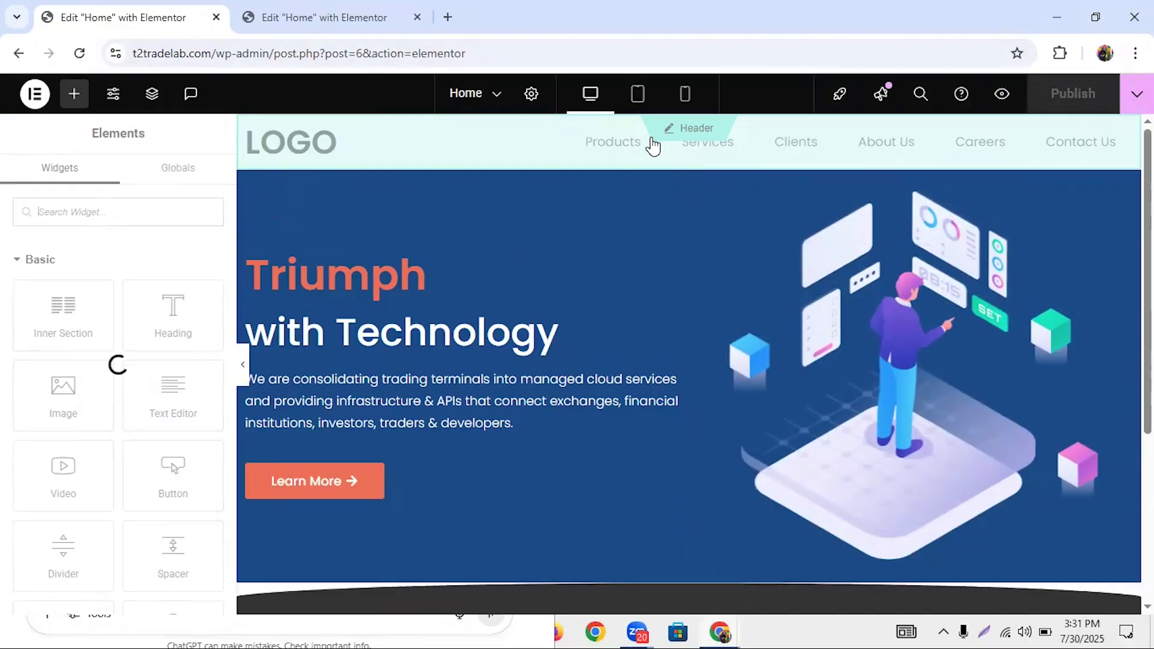
pyautogui.click(689, 129)
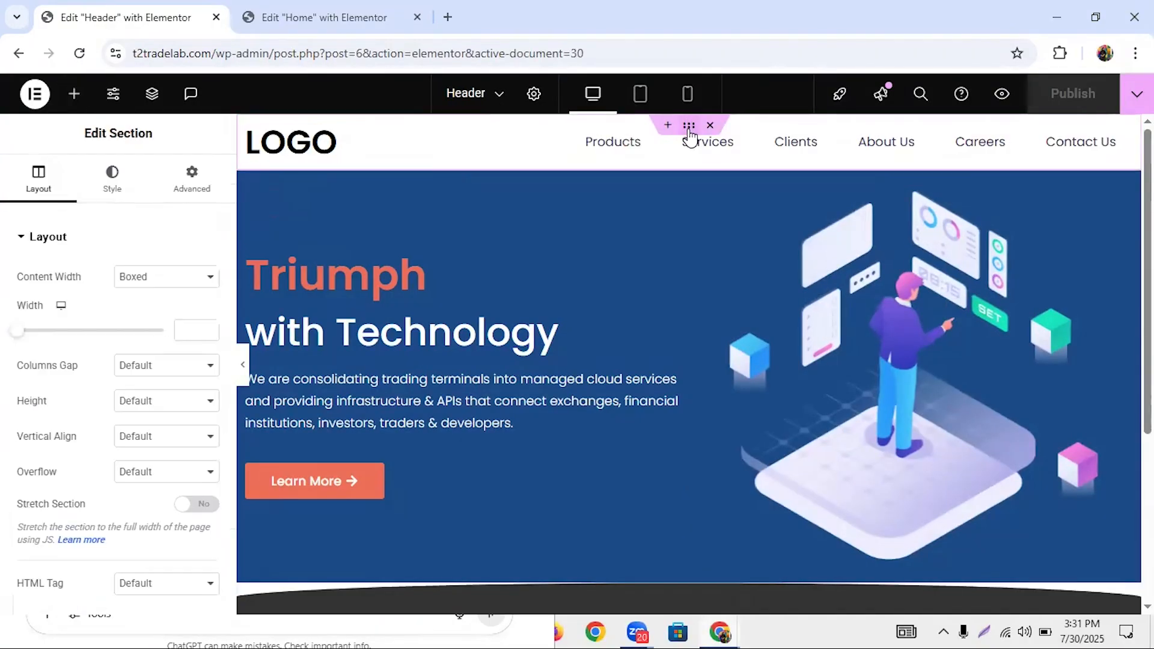
pyautogui.click(189, 183)
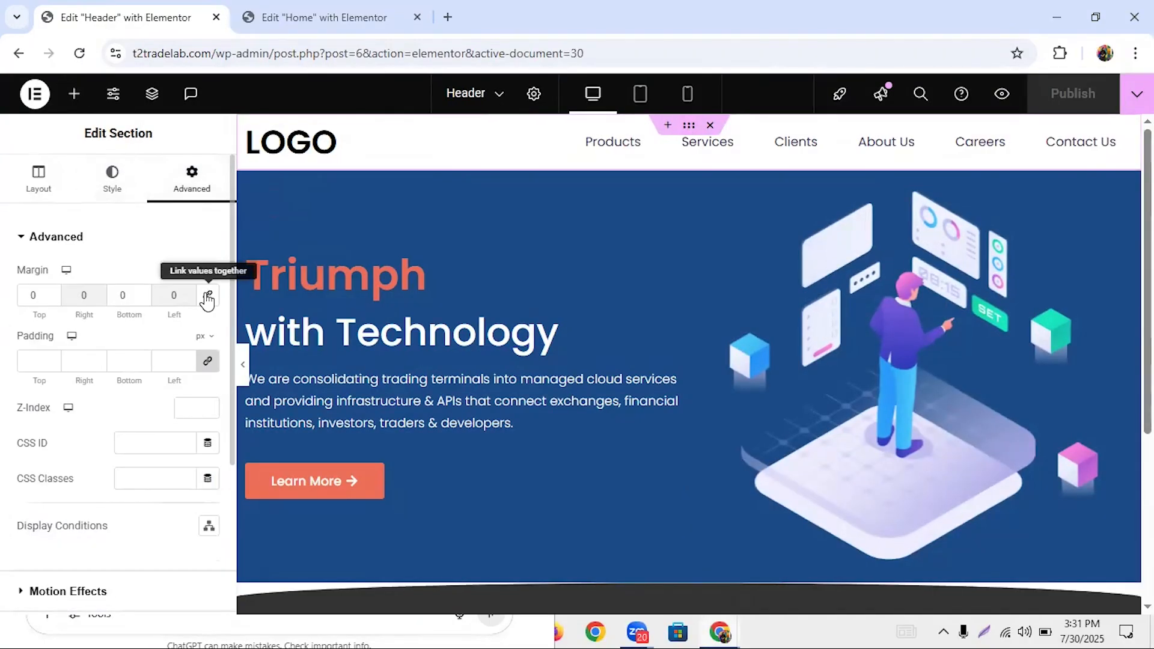
# Step: Set the header section's bottom margin to -7% and its z-index to 1
pyautogui.click(145, 299)
pyautogui.click(144, 299)
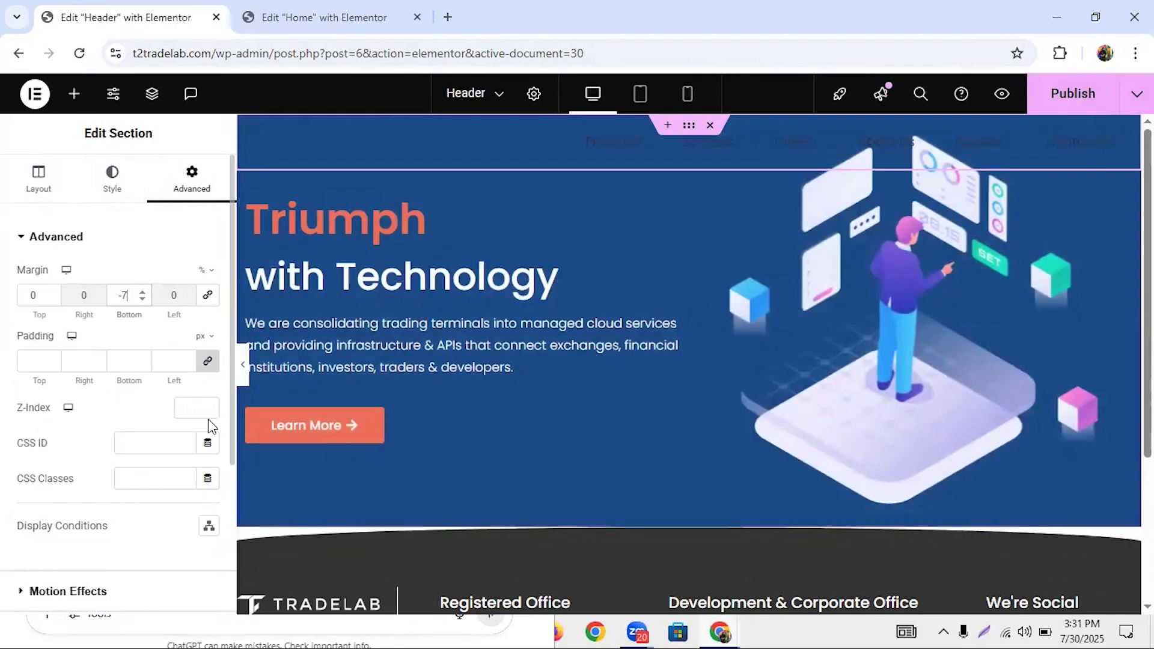
pyautogui.click(210, 405)
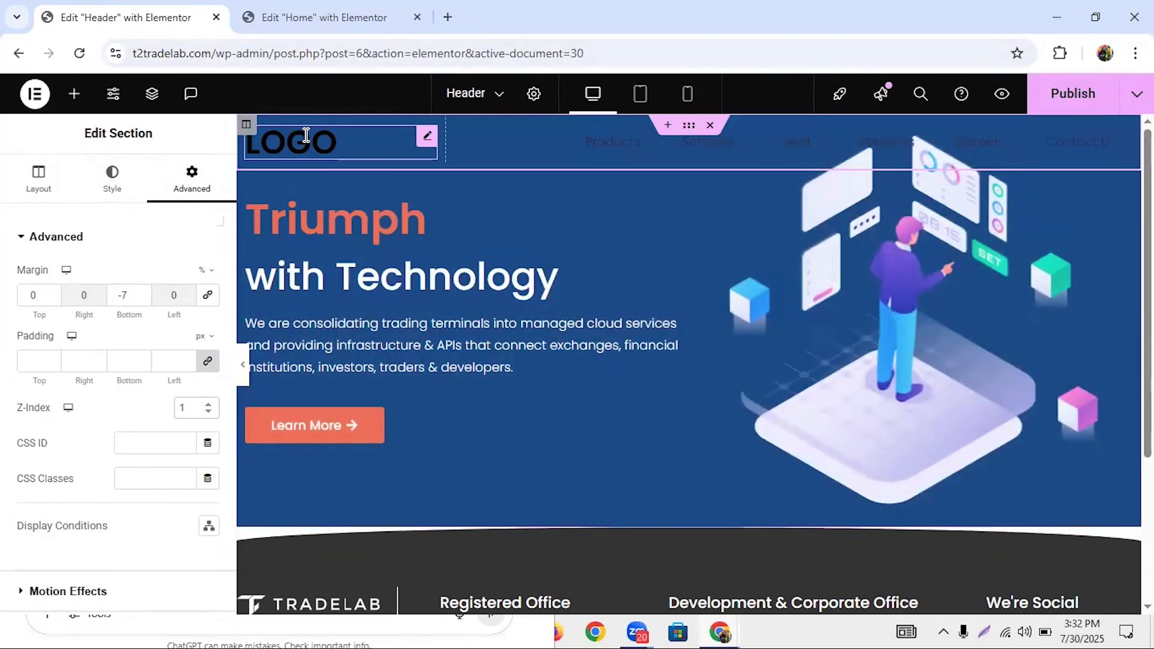
# Step: Apply the Secondary global color #EC6E57 to the LOGO heading and the navigation menu text, and publish the header
pyautogui.click(306, 135)
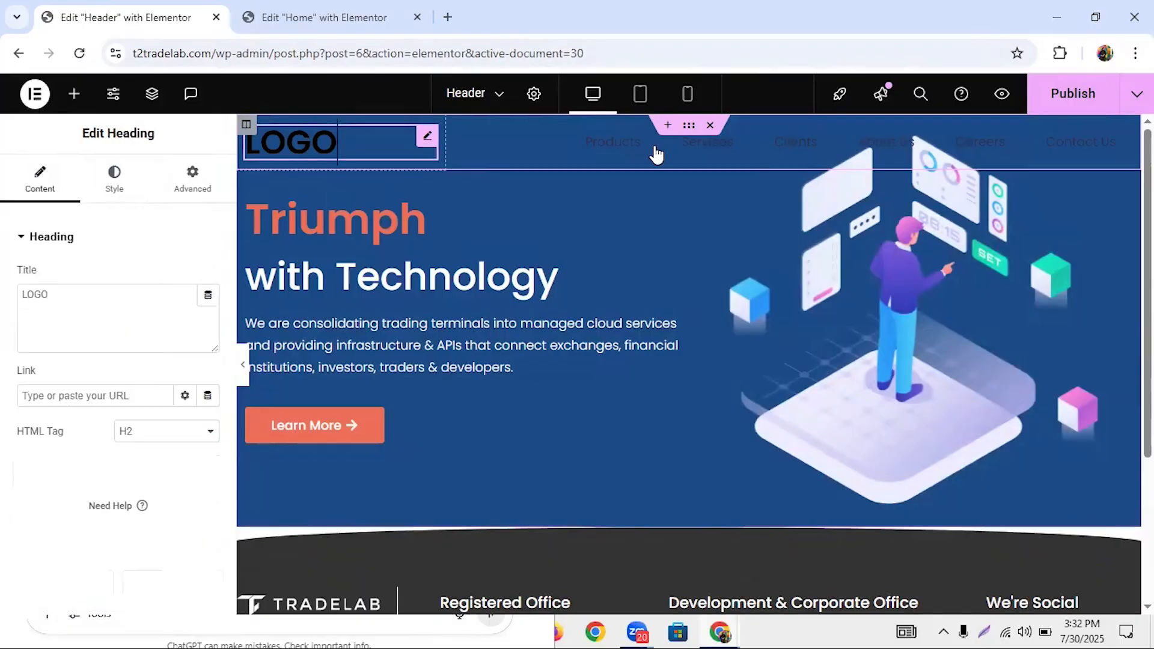
pyautogui.click(103, 180)
pyautogui.click(184, 516)
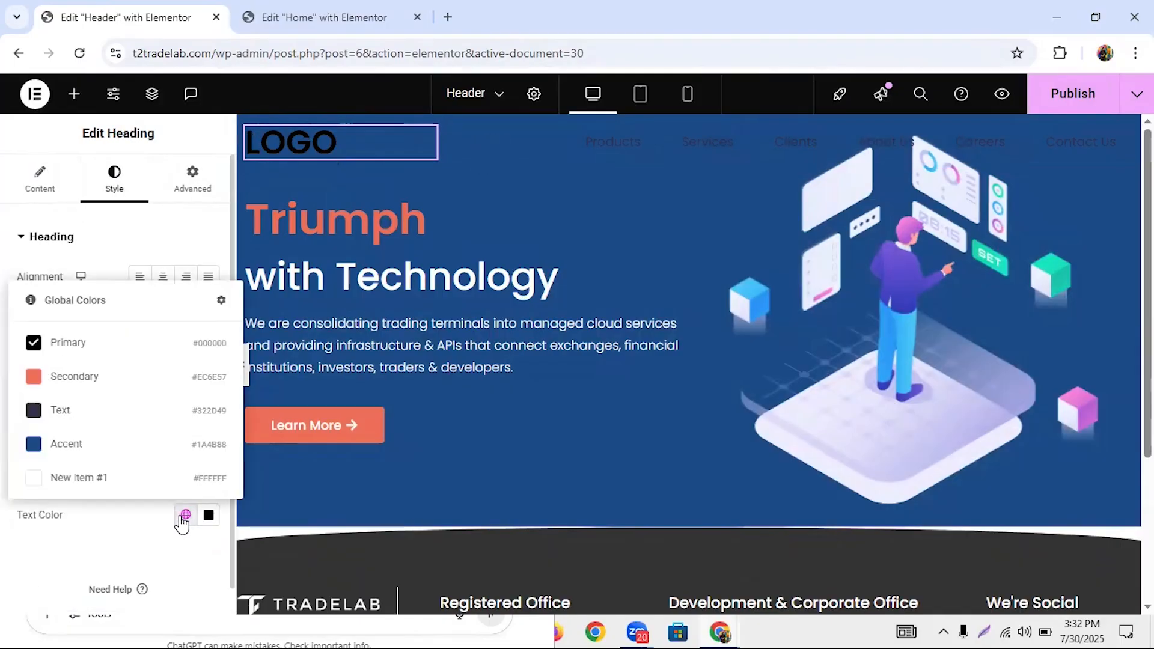
pyautogui.click(90, 379)
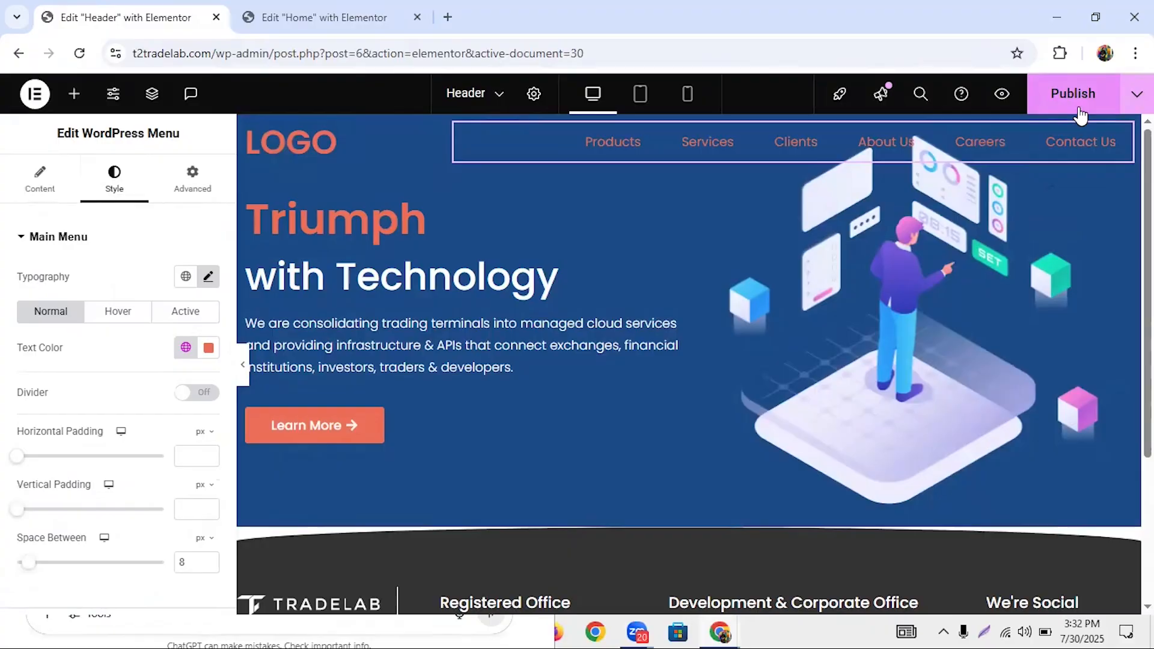
pyautogui.click(1074, 93)
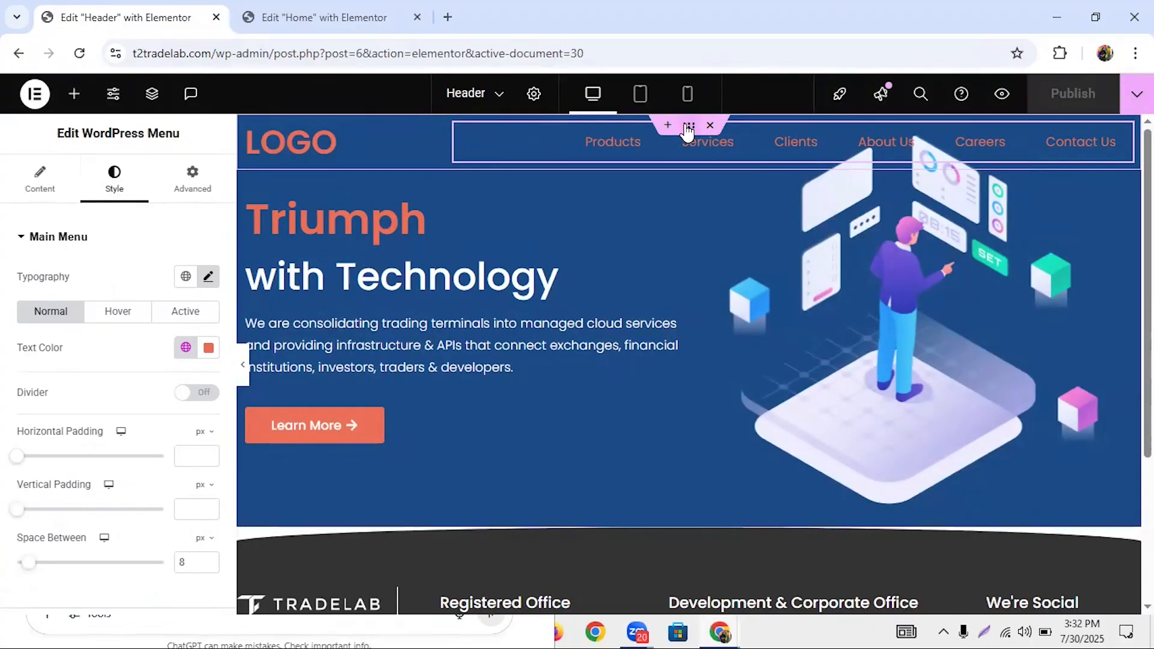
# Step: Make the header section sticky at Top in its motion effects
pyautogui.click(688, 128)
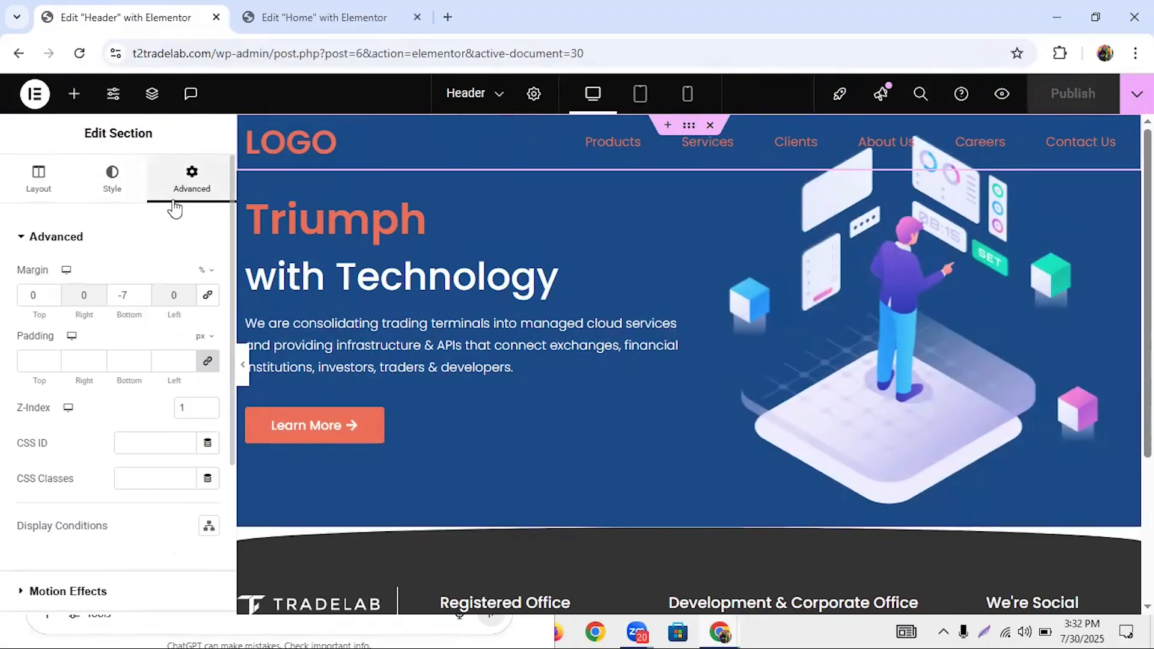
pyautogui.click(156, 243)
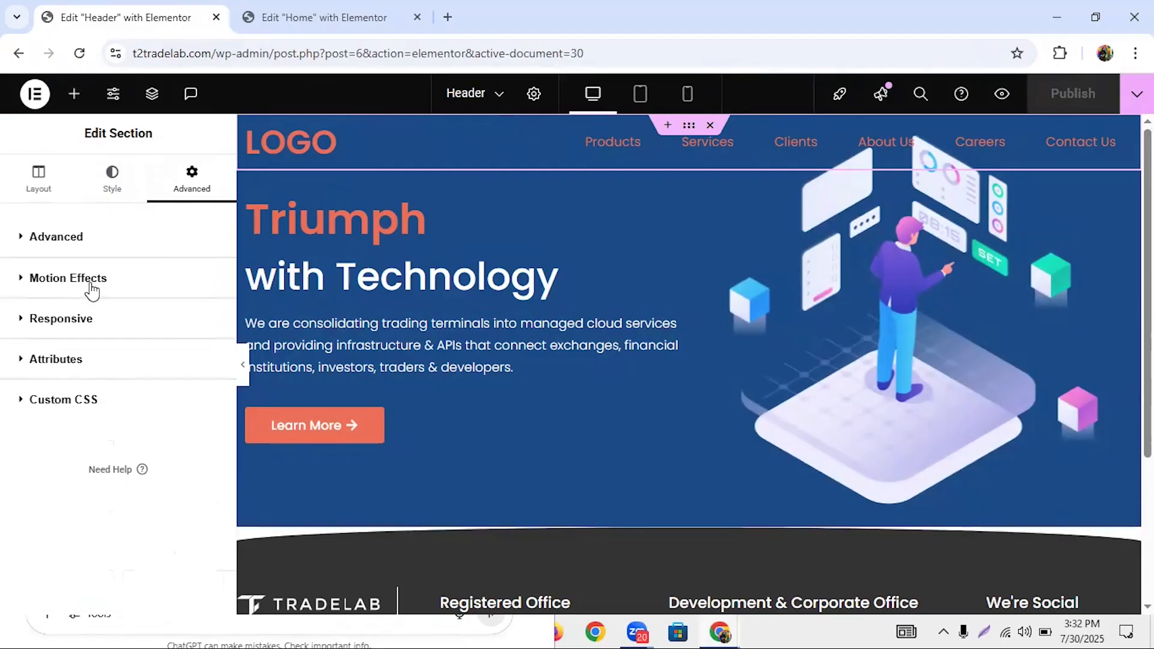
pyautogui.click(89, 291)
pyautogui.click(124, 359)
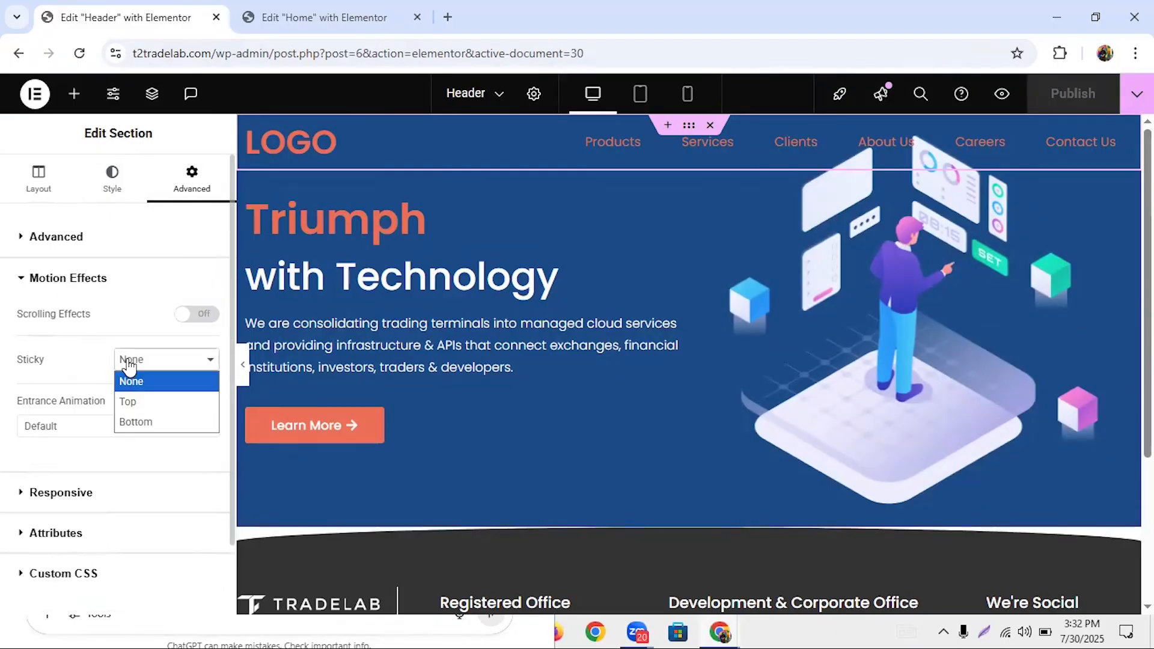
pyautogui.click(127, 402)
# Step: Set the sticky header section's effects offset to 50 and check its scrolling behaviour on the page
pyautogui.scroll(-5, 180, 385)
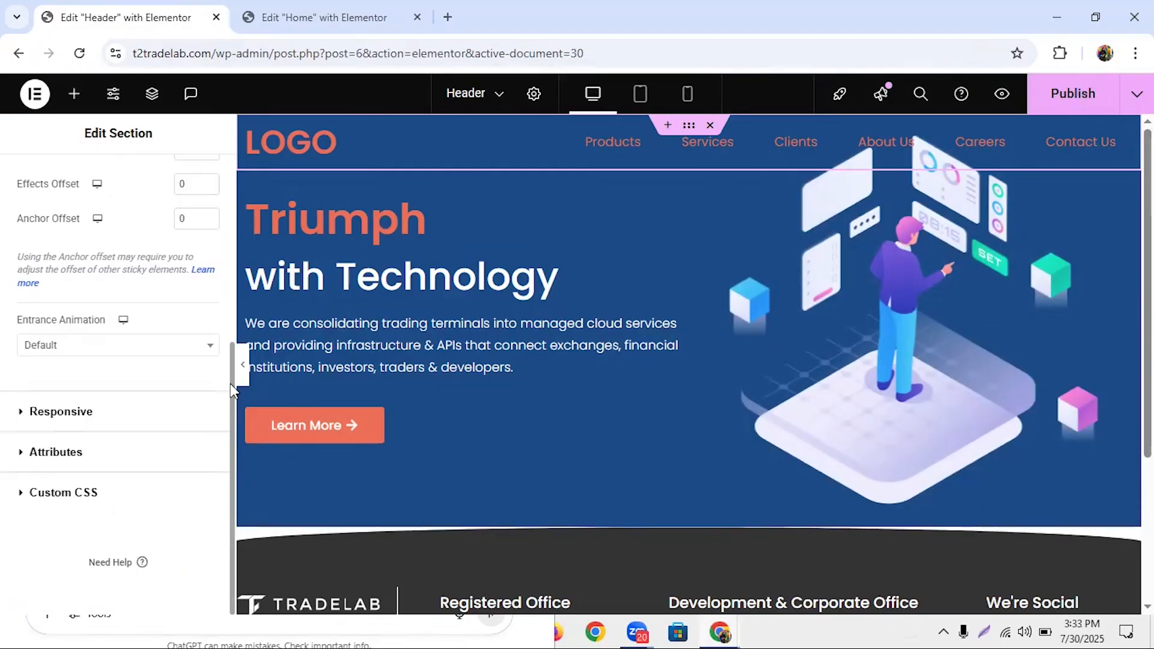
pyautogui.scroll(-1, 421, 361)
pyautogui.scroll(-3, 1099, 290)
pyautogui.scroll(5, 1099, 290)
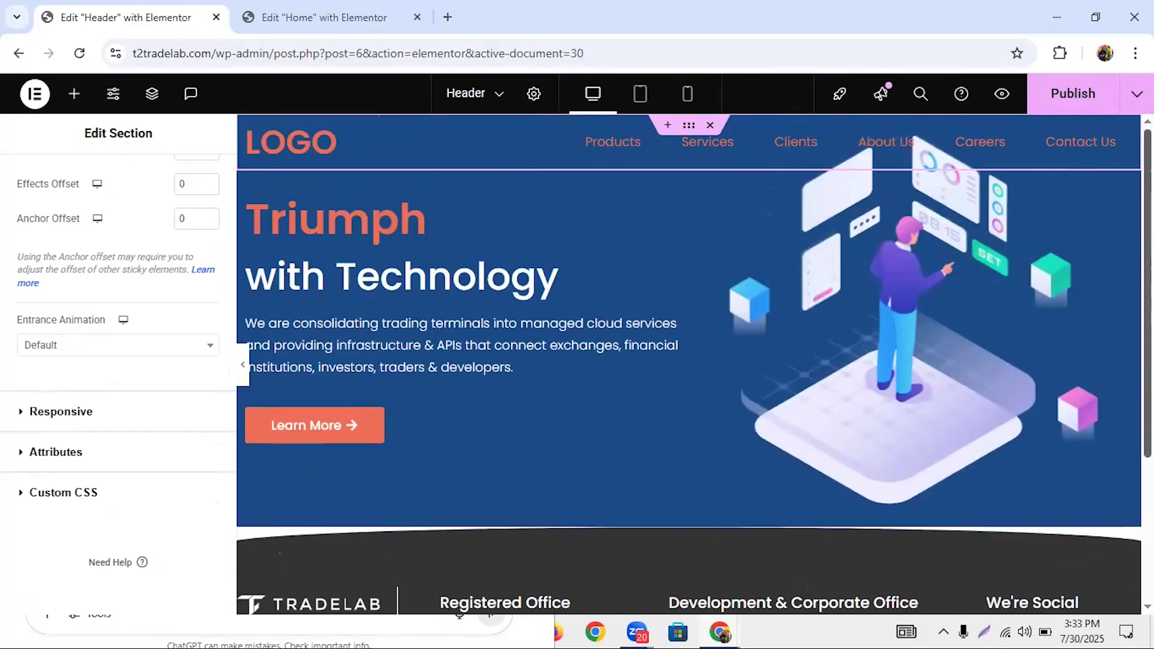
pyautogui.scroll(-3, 1099, 291)
pyautogui.scroll(3, 1099, 291)
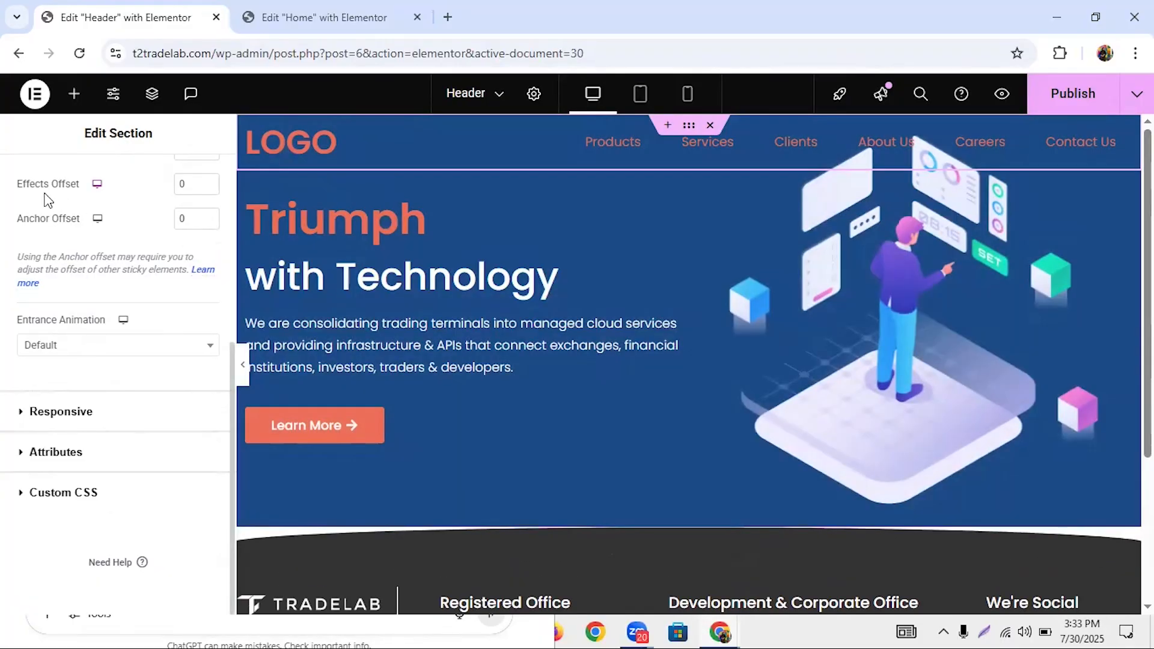
pyautogui.moveTo(234, 370); pyautogui.dragTo(230, 322)
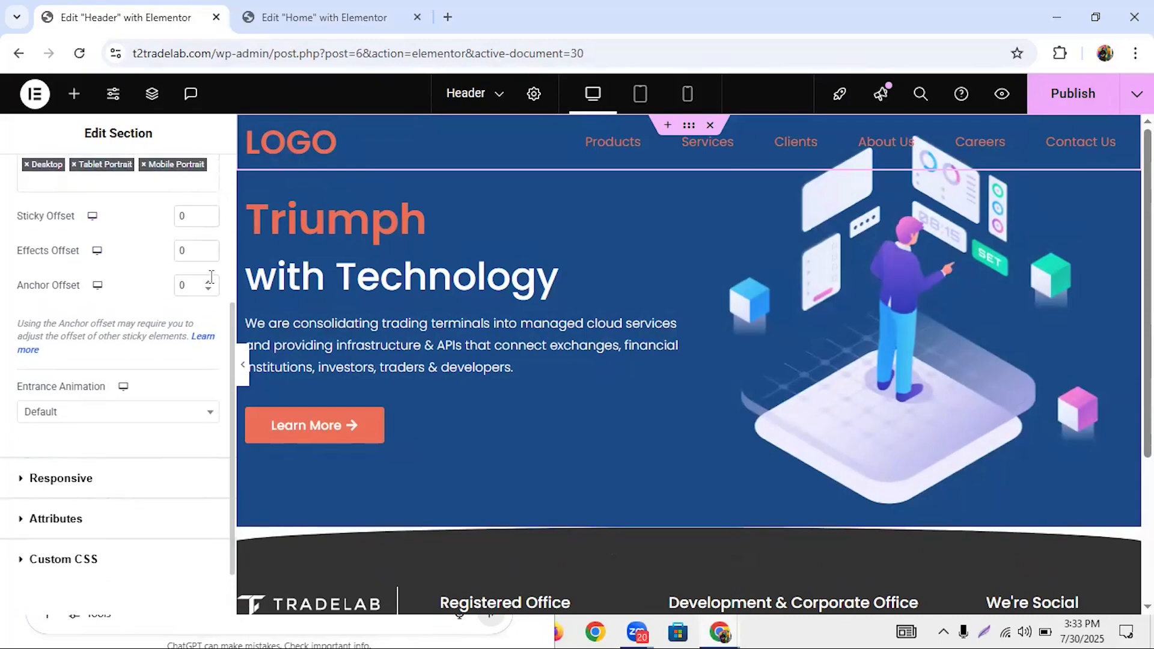
pyautogui.doubleClick(191, 251)
pyautogui.write('50')
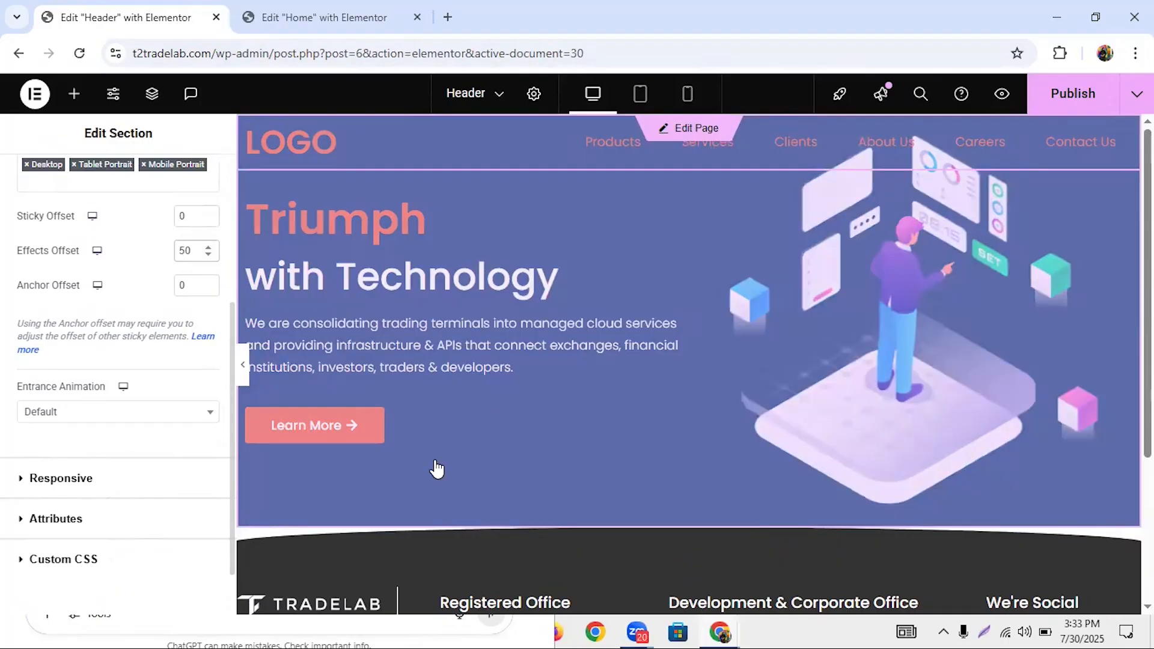
pyautogui.scroll(-3, 842, 245)
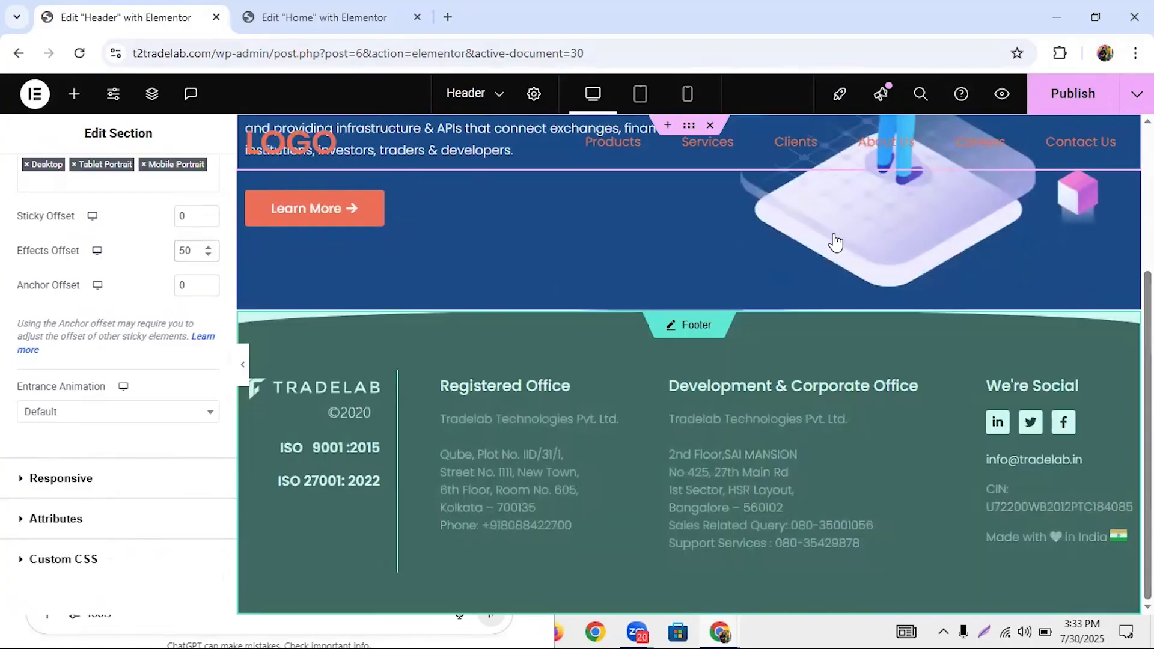
pyautogui.scroll(3, 690, 349)
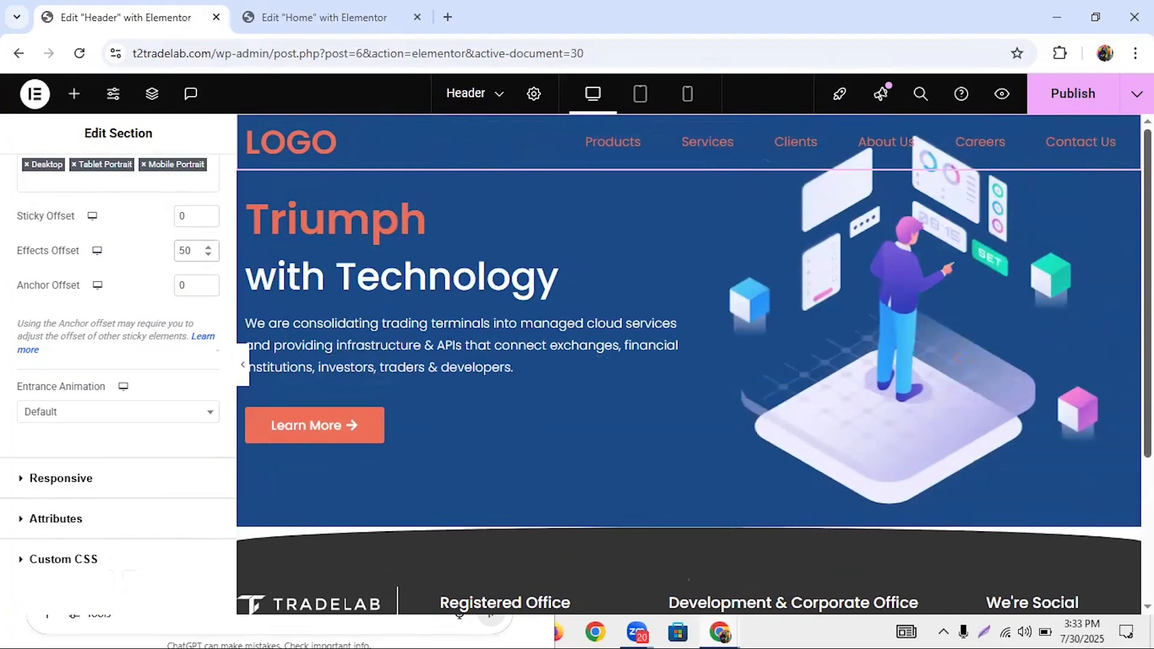
# Step: Paste custom CSS for selector.elementor-sticky--effects with a #ffffff background, a 0 2px 10px box shadow and a 0.3s transition into the header section, and publish
pyautogui.click(56, 559)
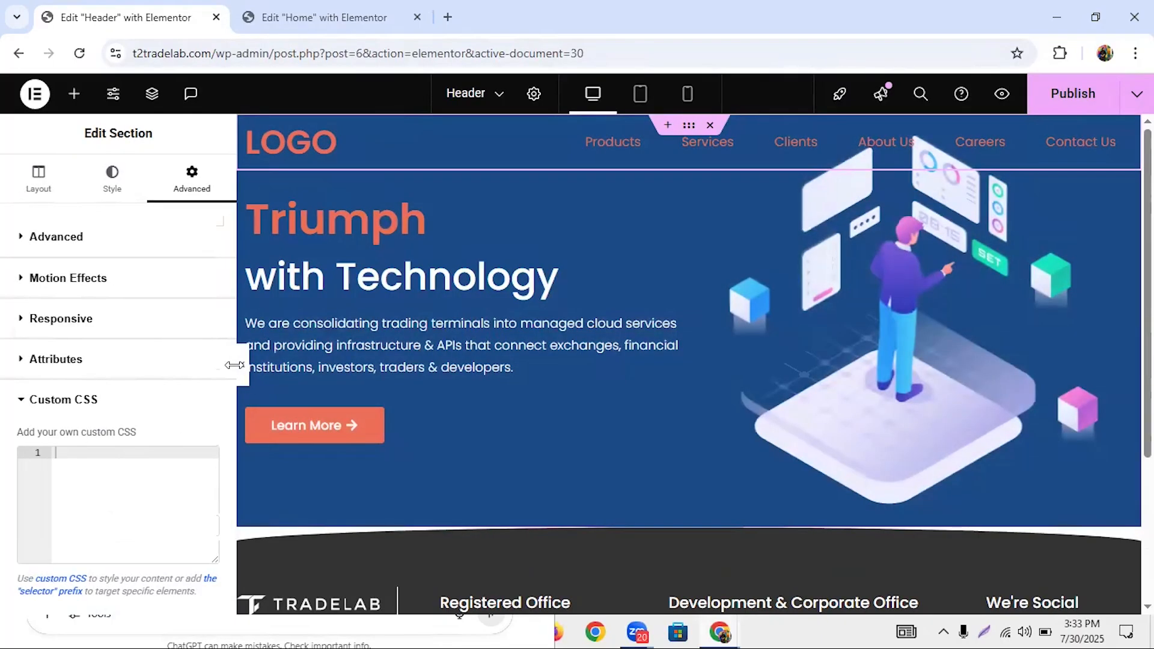
pyautogui.scroll(-2, 233, 362)
pyautogui.click(115, 361)
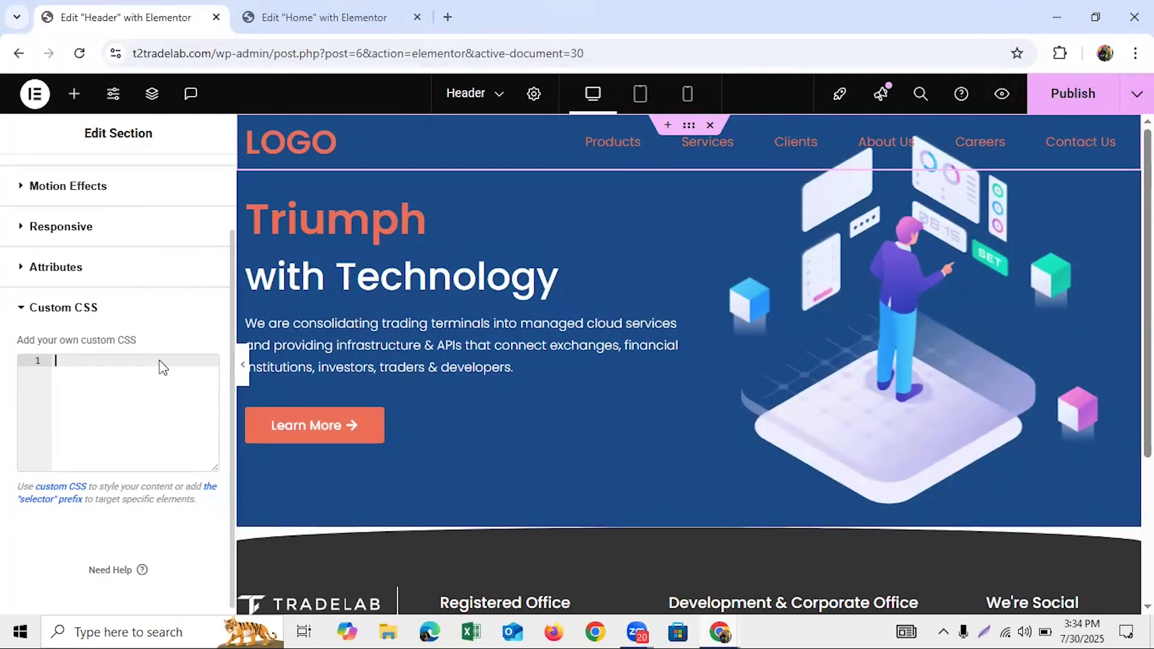
pyautogui.rightClick(160, 366)
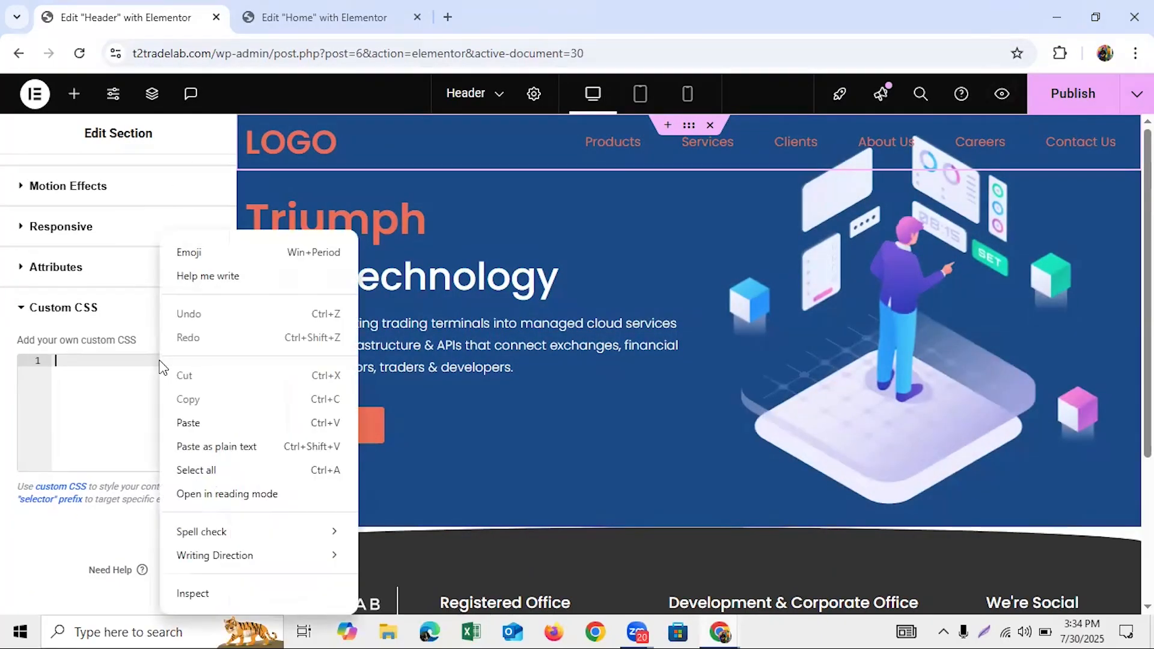
pyautogui.click(187, 423)
pyautogui.moveTo(59, 361); pyautogui.dragTo(90, 466)
pyautogui.click(100, 397)
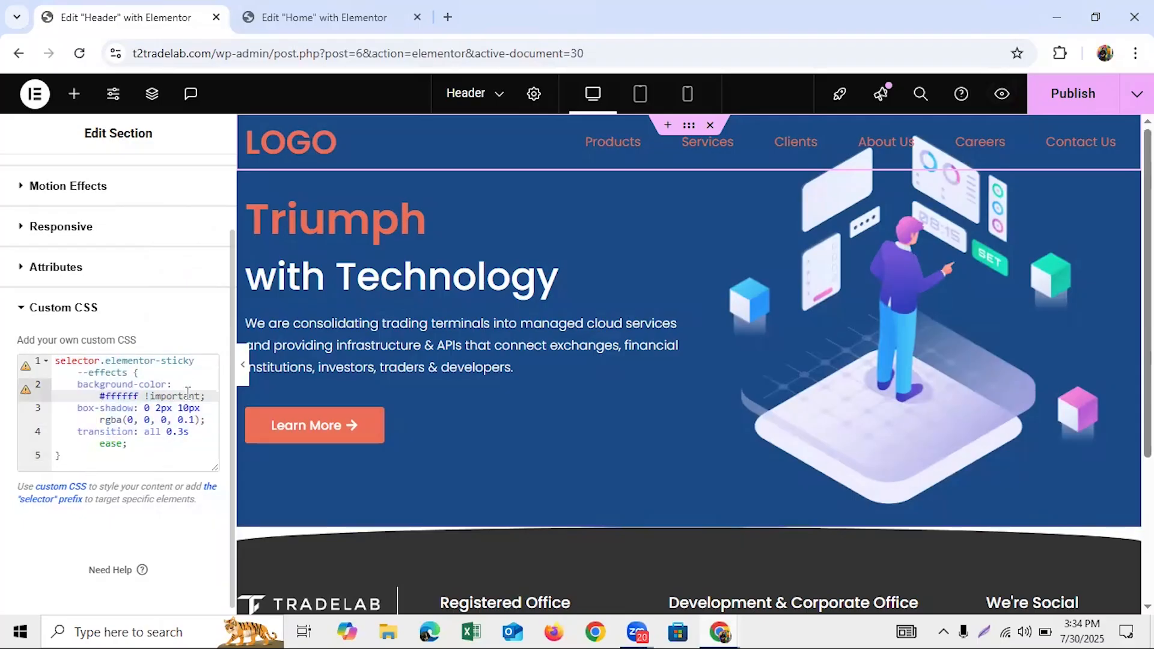
pyautogui.click(83, 461)
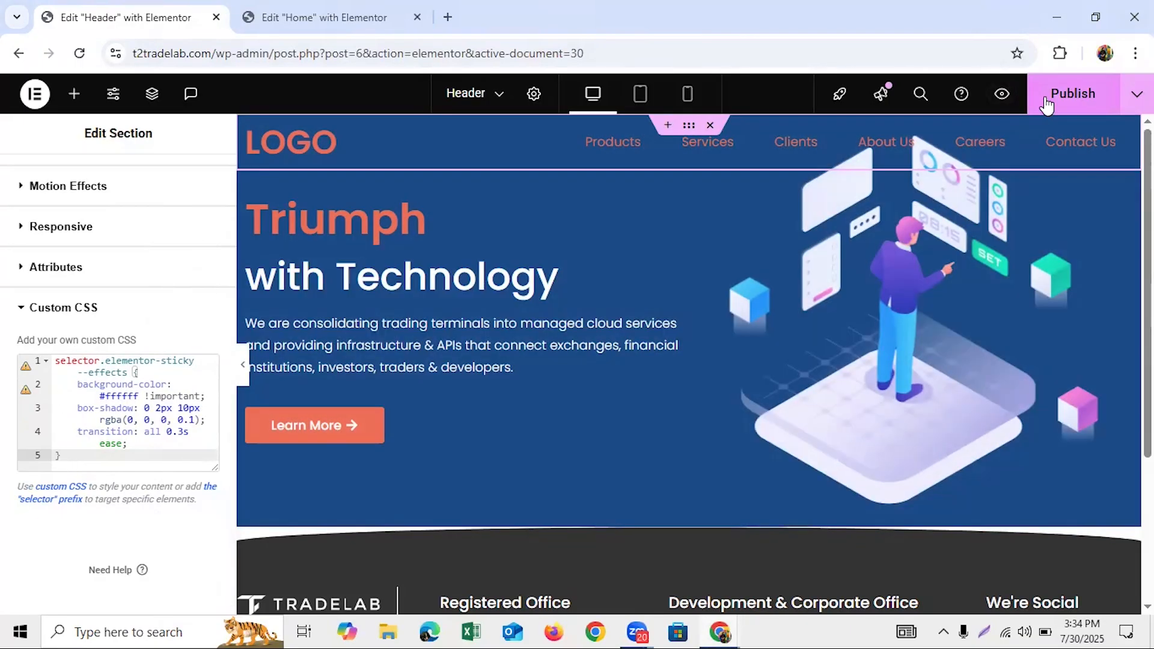
pyautogui.click(1054, 101)
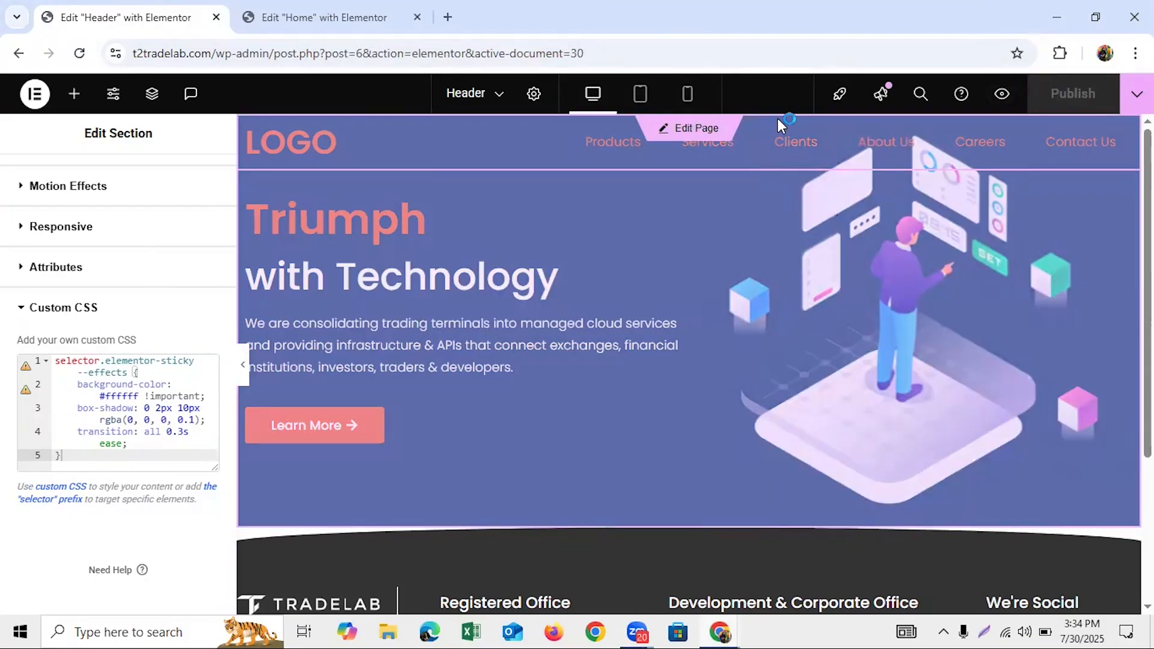
# Step: Preview the published changes and examine how the sticky header looks at the top of the home page and while scrolling
pyautogui.click(319, 16)
pyautogui.click(126, 17)
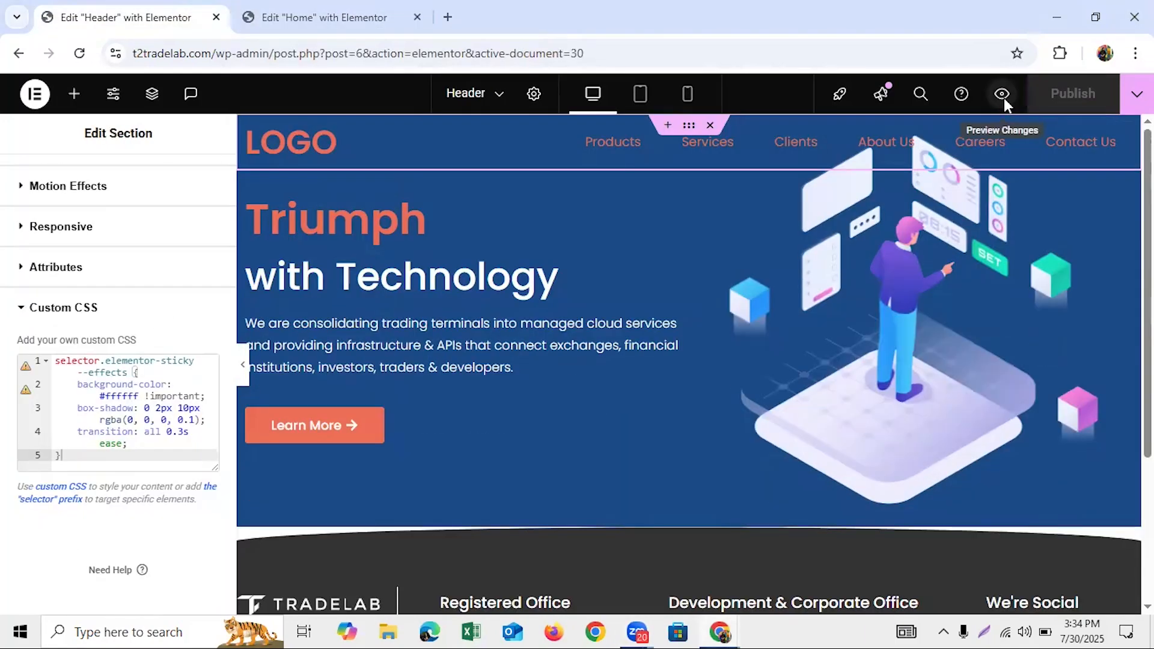
pyautogui.click(1002, 94)
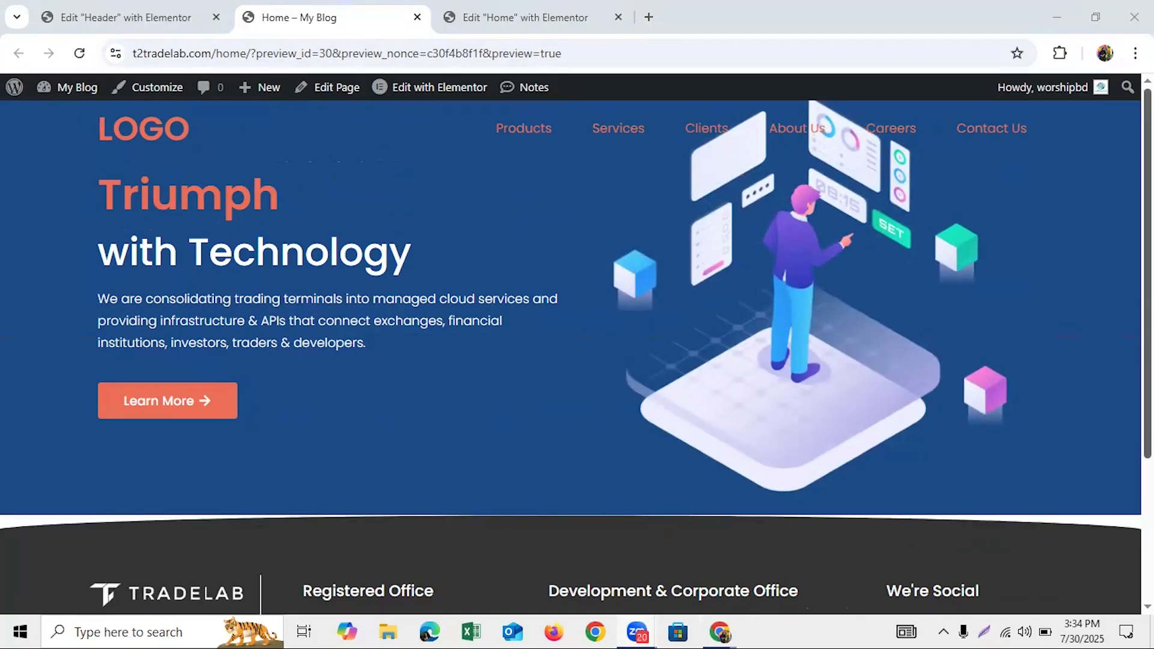
pyautogui.scroll(-3, 578, 354)
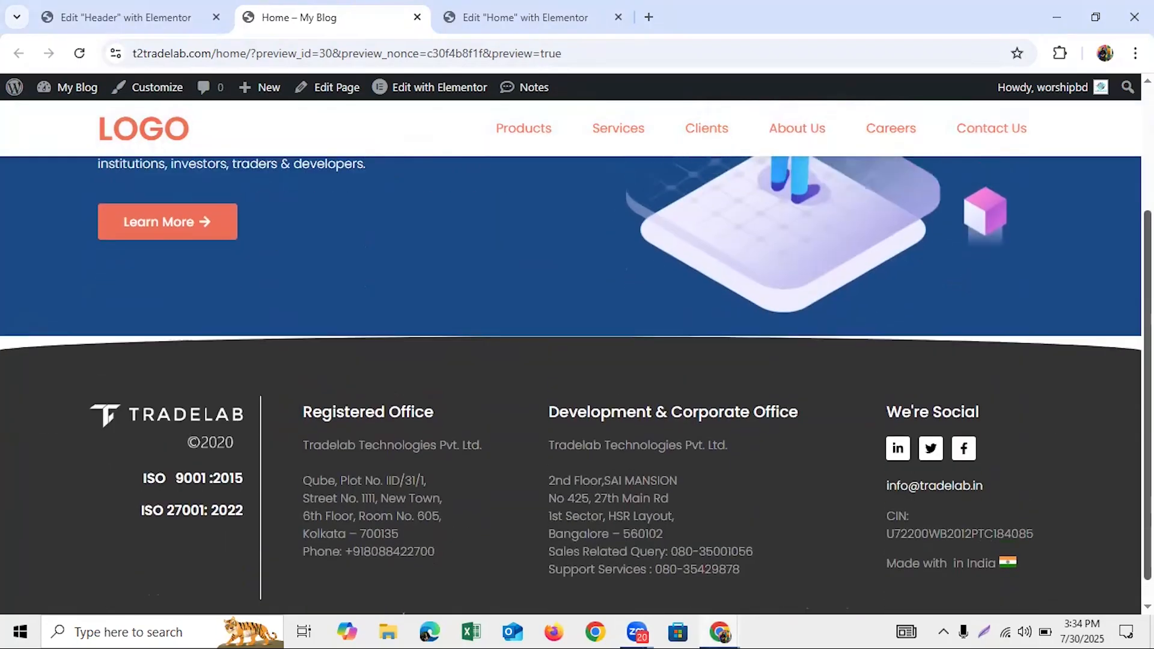
pyautogui.scroll(3, 578, 355)
pyautogui.scroll(-3, 577, 355)
pyautogui.scroll(3, 577, 355)
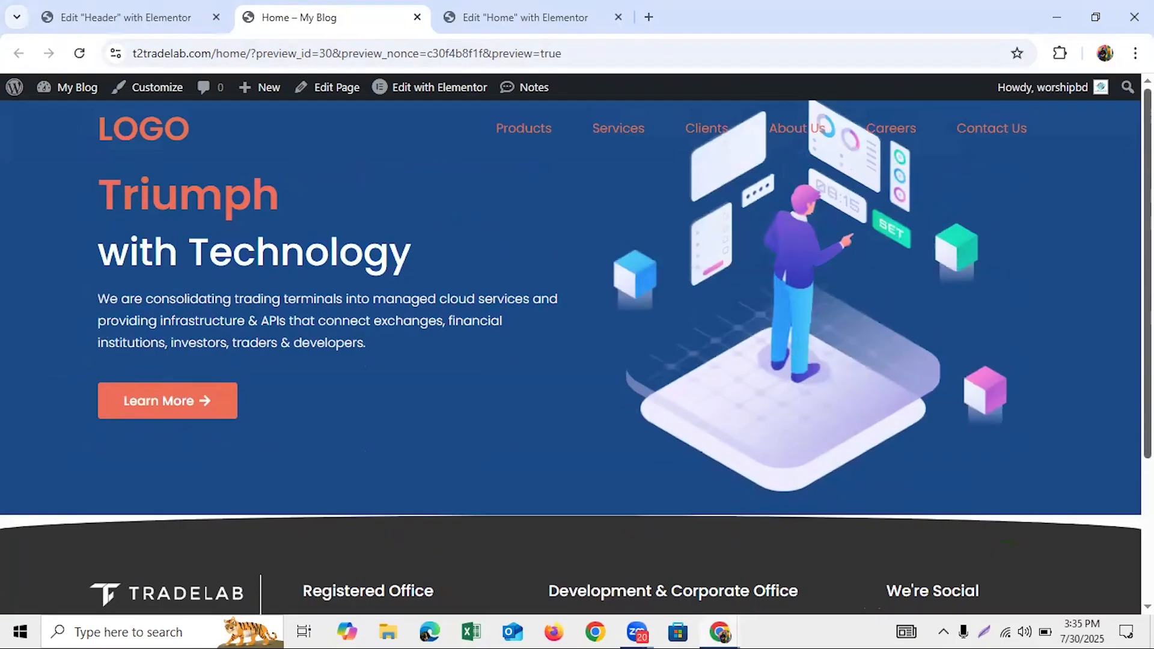
pyautogui.scroll(-3, 577, 355)
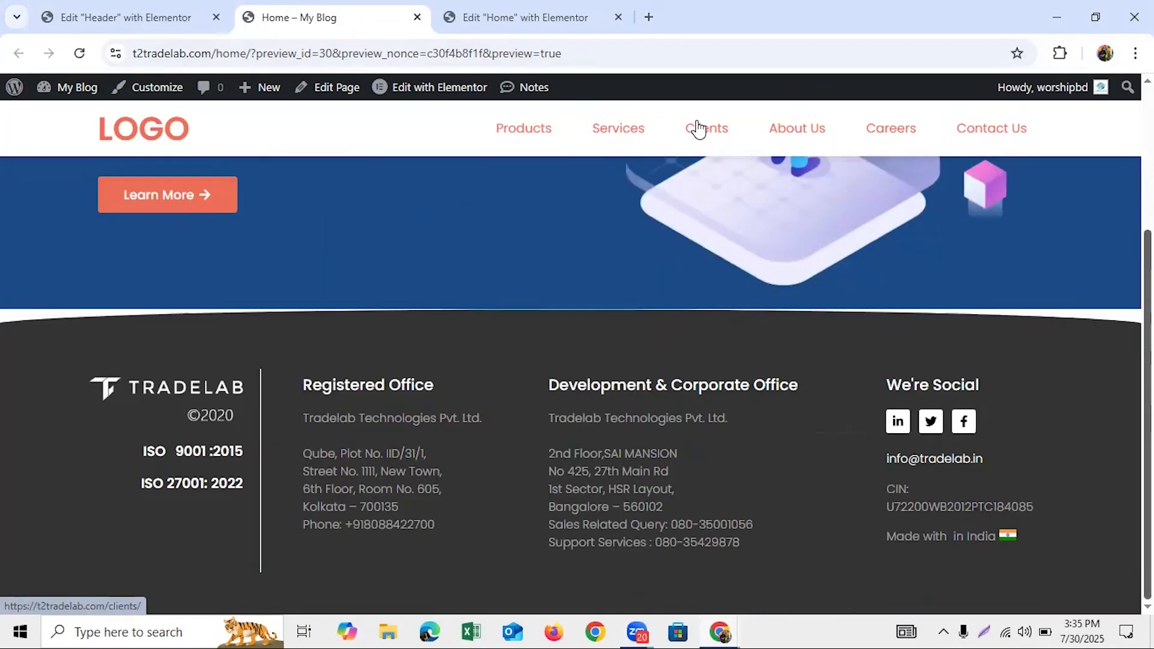
pyautogui.scroll(3, 707, 128)
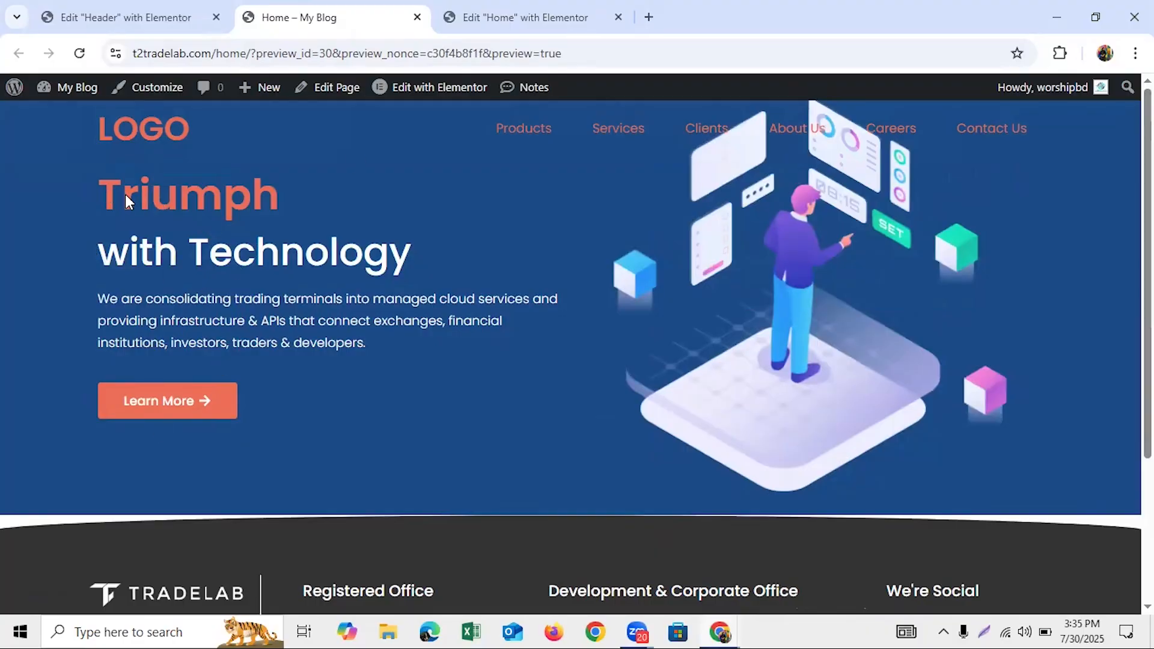
# Step: Return to the Elementor editor and set the top padding of the home page's hero section to 120 px
pyautogui.click(72, 6)
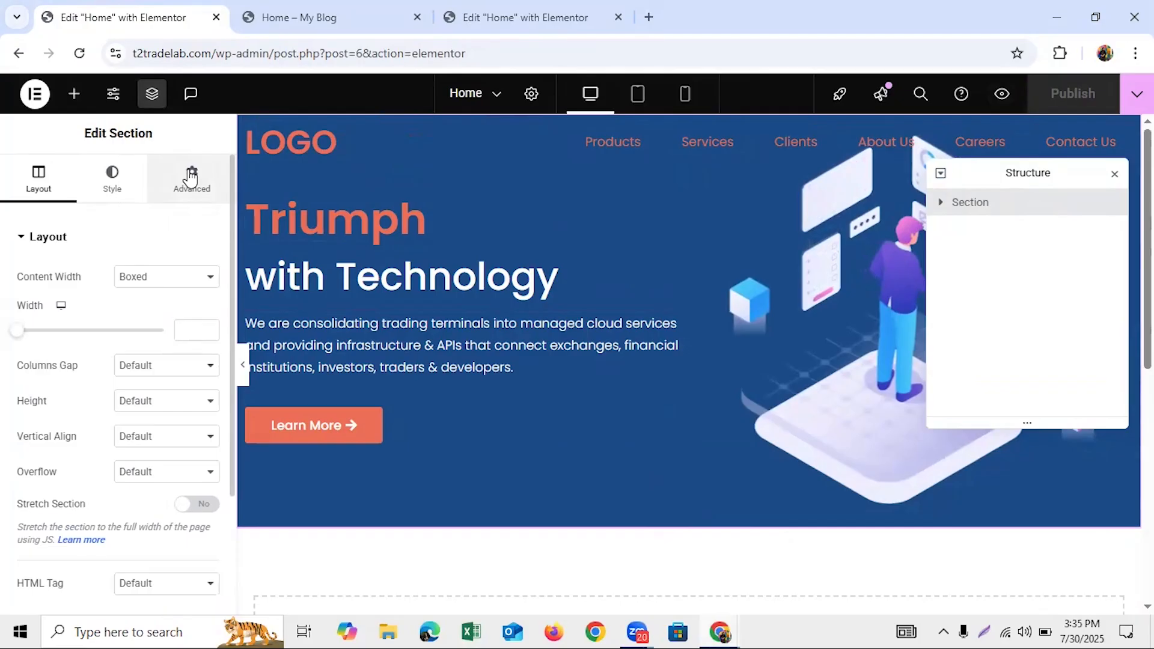
pyautogui.click(192, 178)
pyautogui.click(27, 361)
pyautogui.write('90')
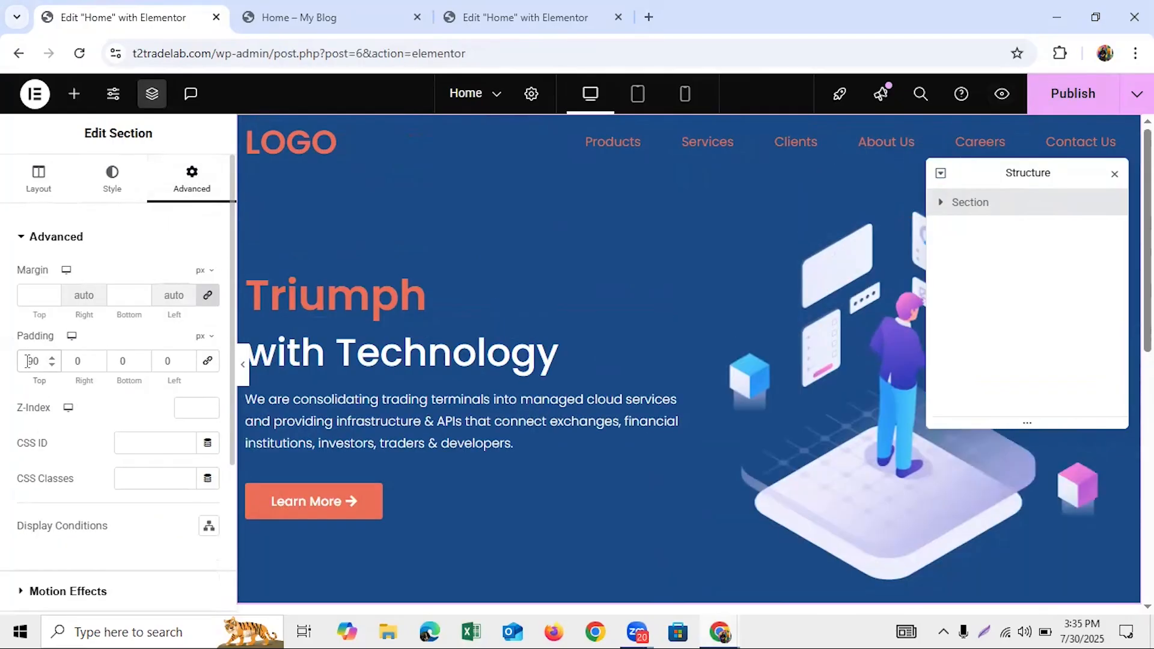
pyautogui.press('BackSpace')
pyautogui.write('1200')
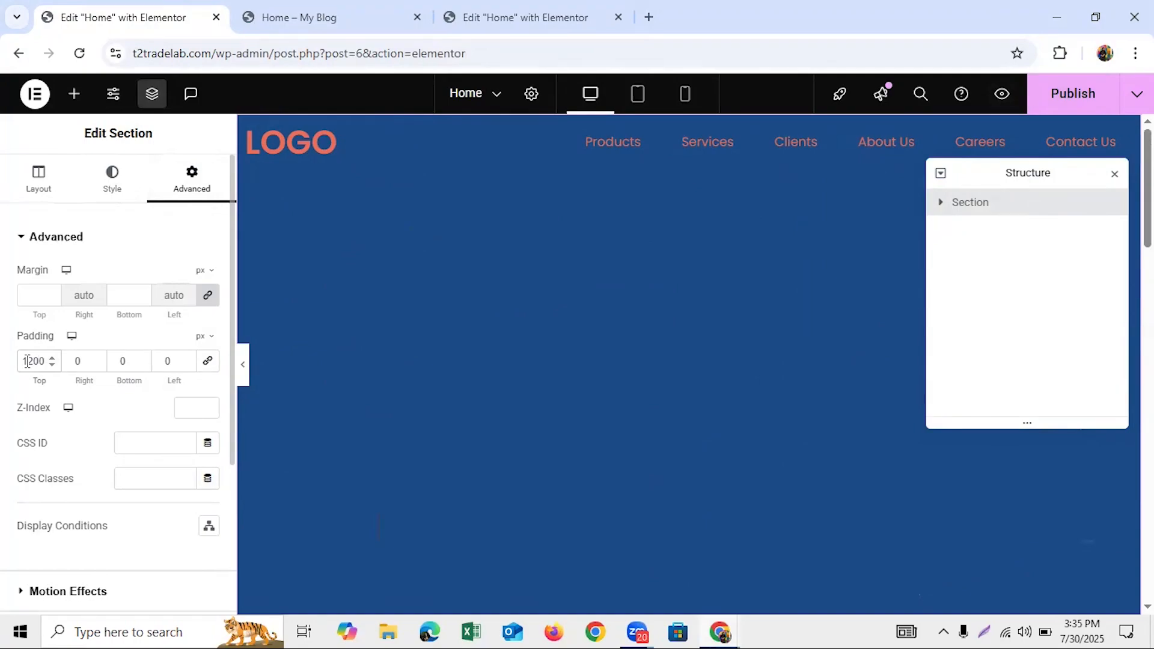
pyautogui.press('Delete')
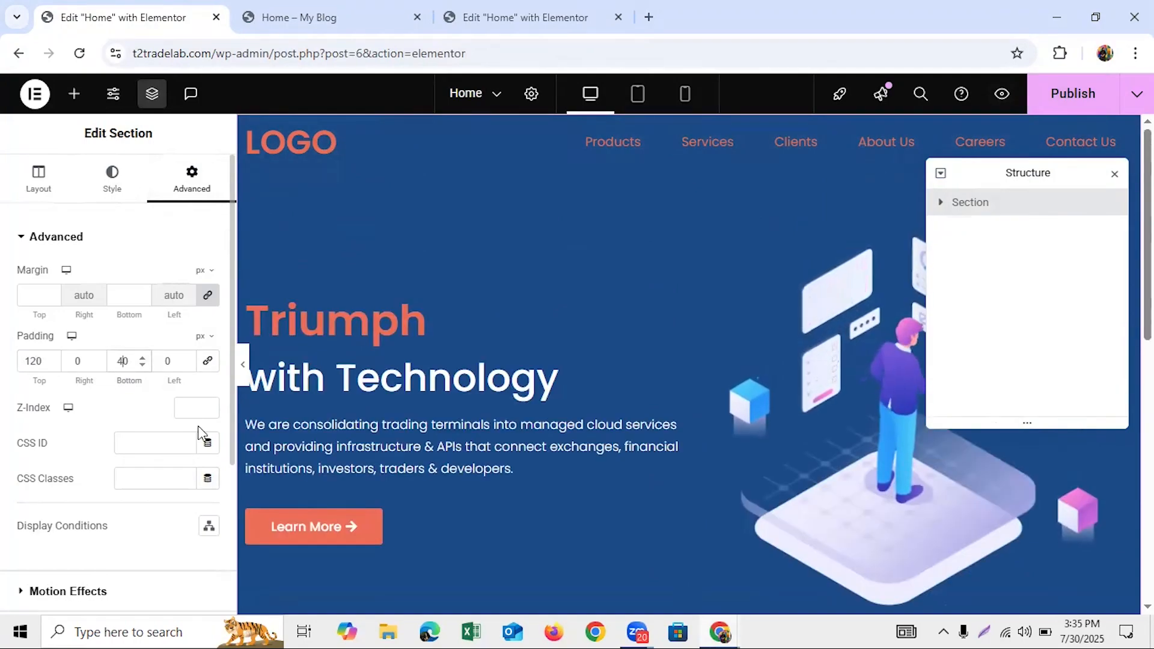
# Step: Close the Structure navigator, publish the home page and check the hero section's spacing in the preview
pyautogui.click(1115, 174)
pyautogui.click(1067, 95)
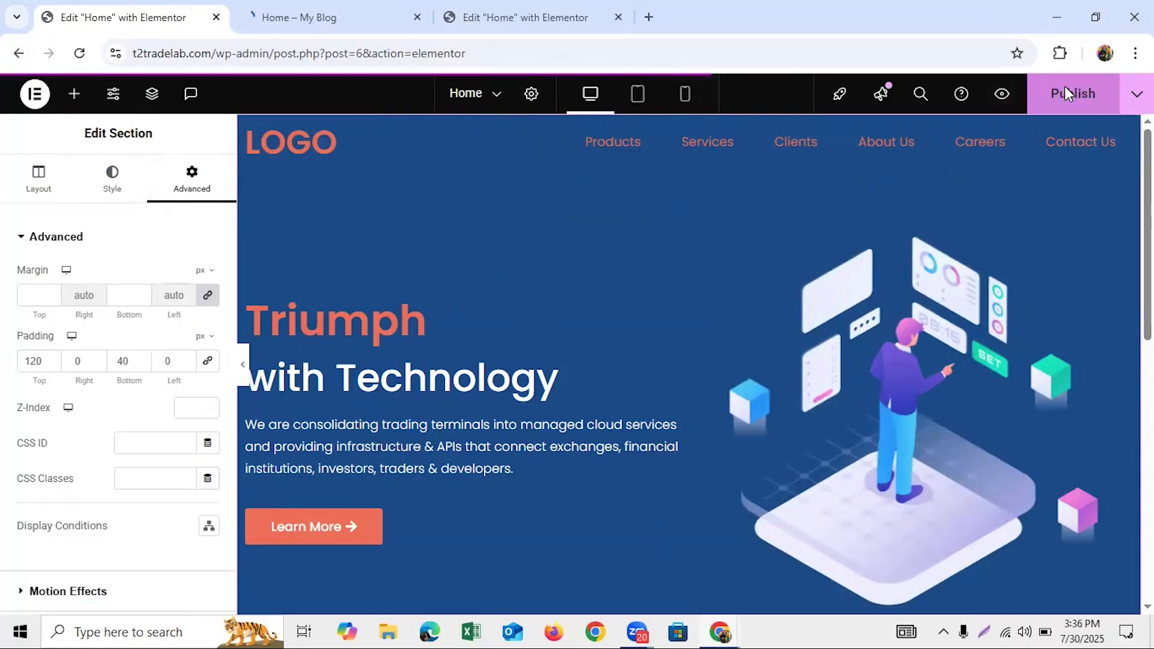
pyautogui.click(315, 14)
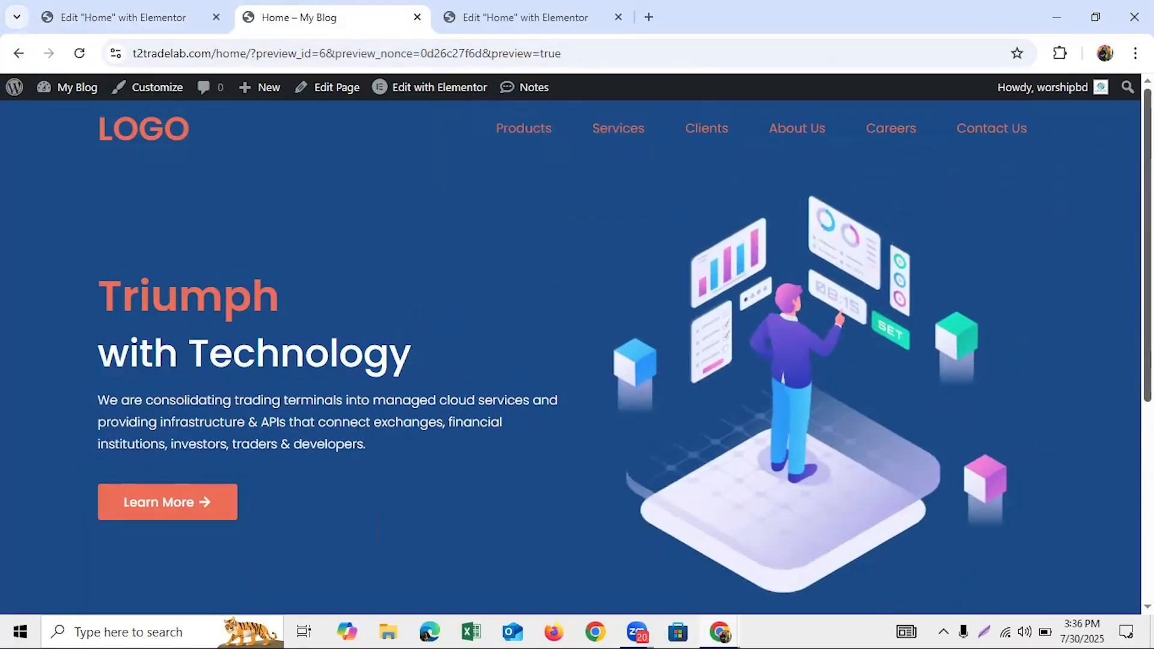
# Step: Return to the editor and, in the mobile portrait view, set the header section's bottom margin to -35%
pyautogui.click(137, 16)
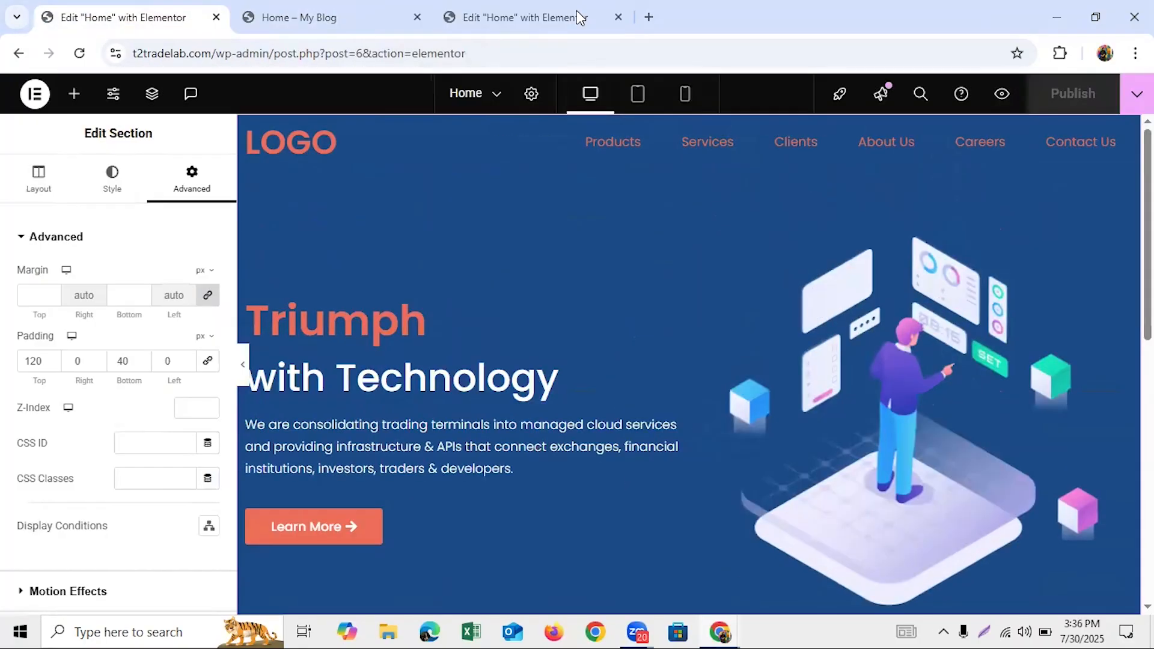
pyautogui.click(686, 95)
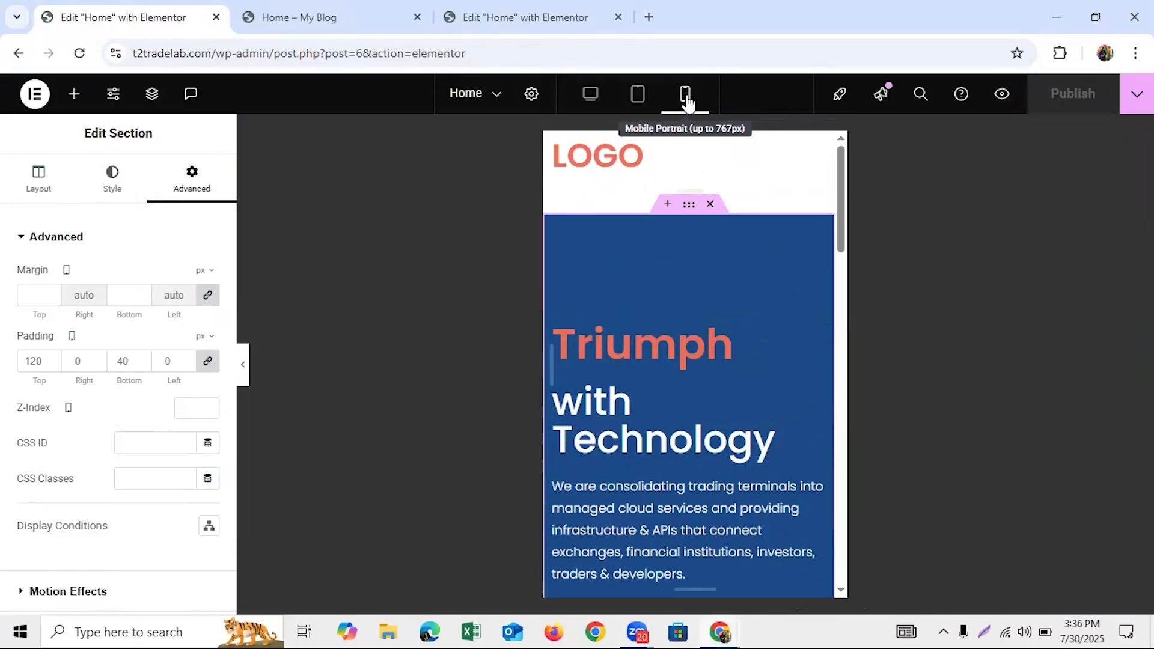
pyautogui.click(693, 145)
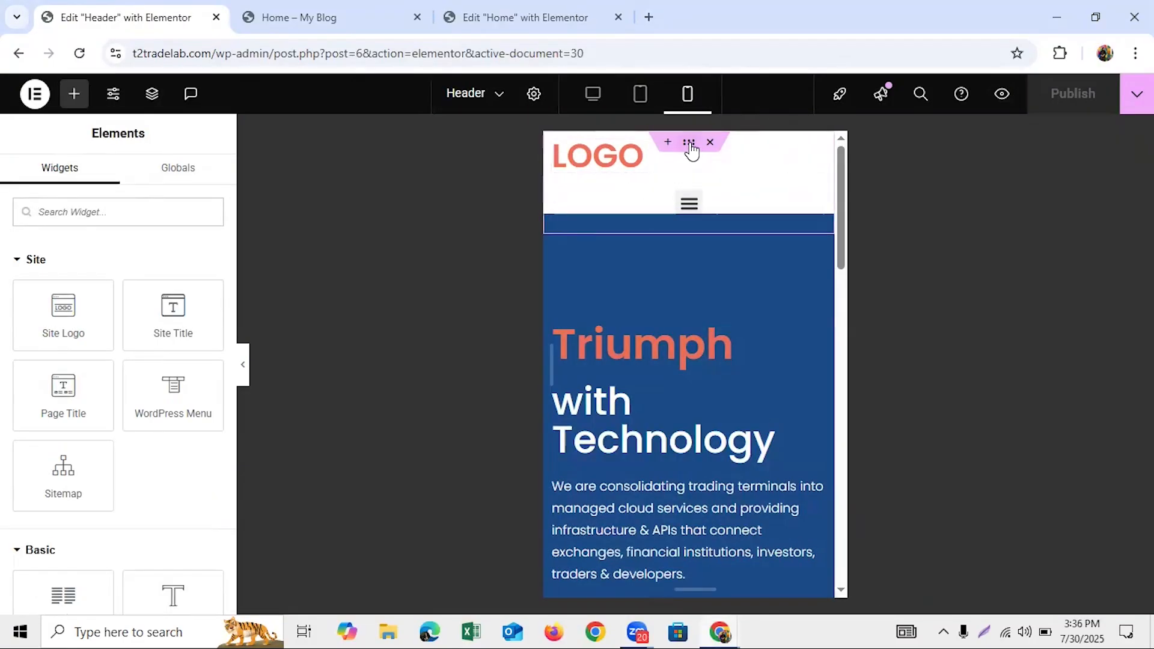
pyautogui.click(690, 144)
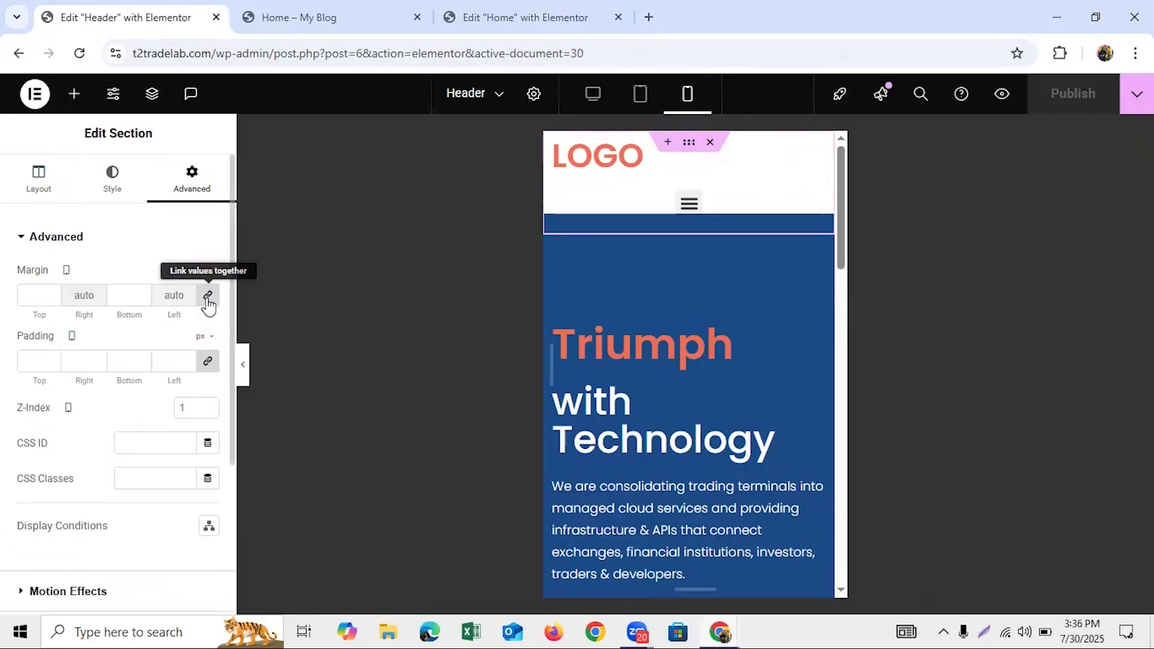
pyautogui.click(143, 299)
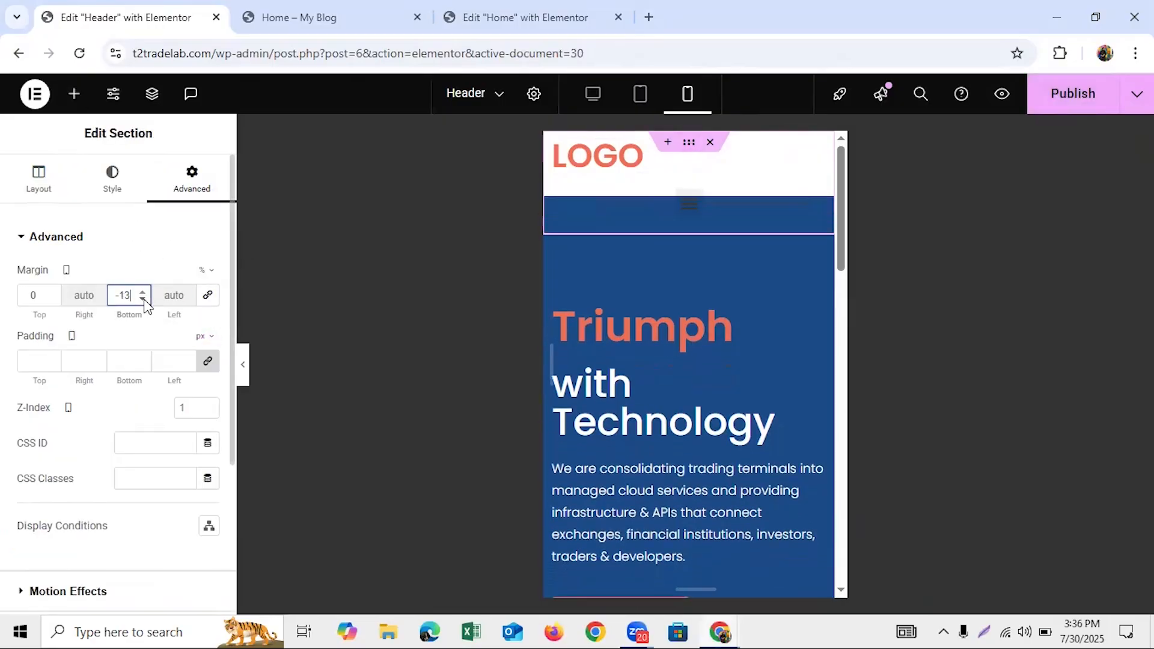
pyautogui.click(144, 299)
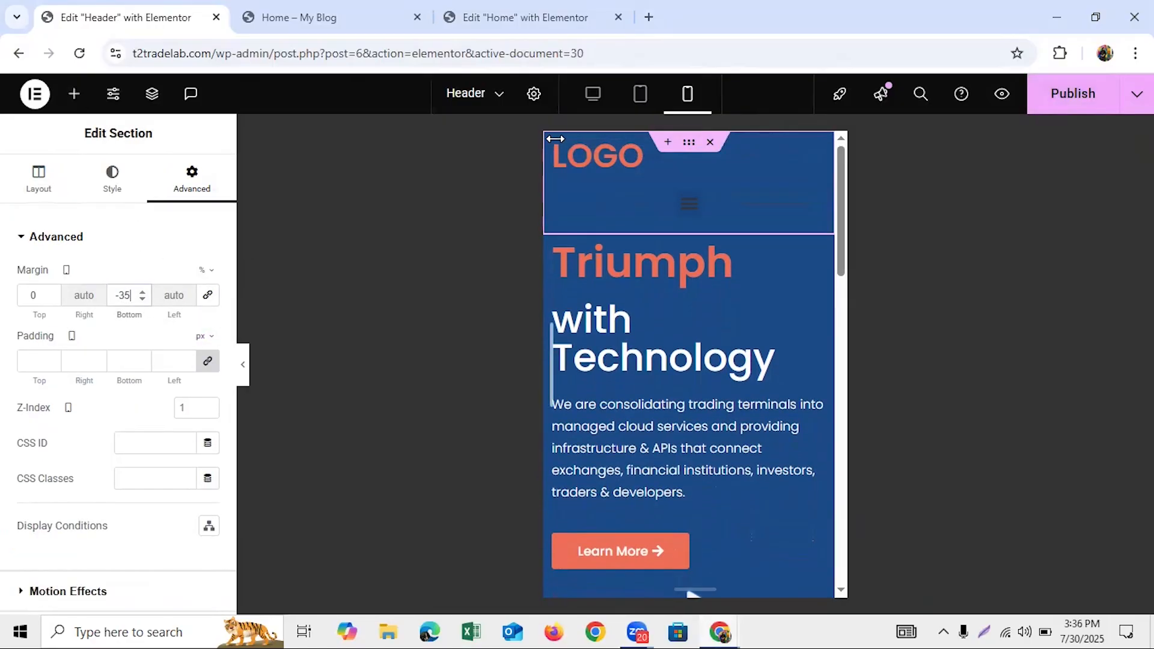
# Step: Set the mobile width of both the logo column and the menu column in the header to 50%
pyautogui.click(553, 142)
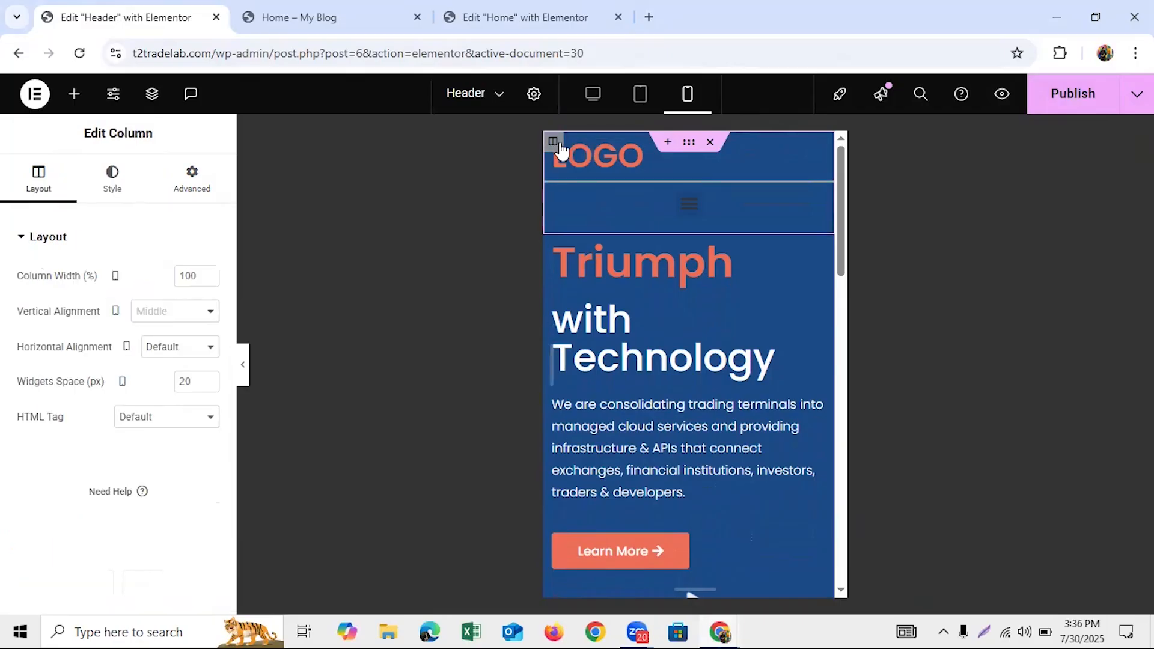
pyautogui.click(188, 278)
pyautogui.write('50')
pyautogui.click(560, 197)
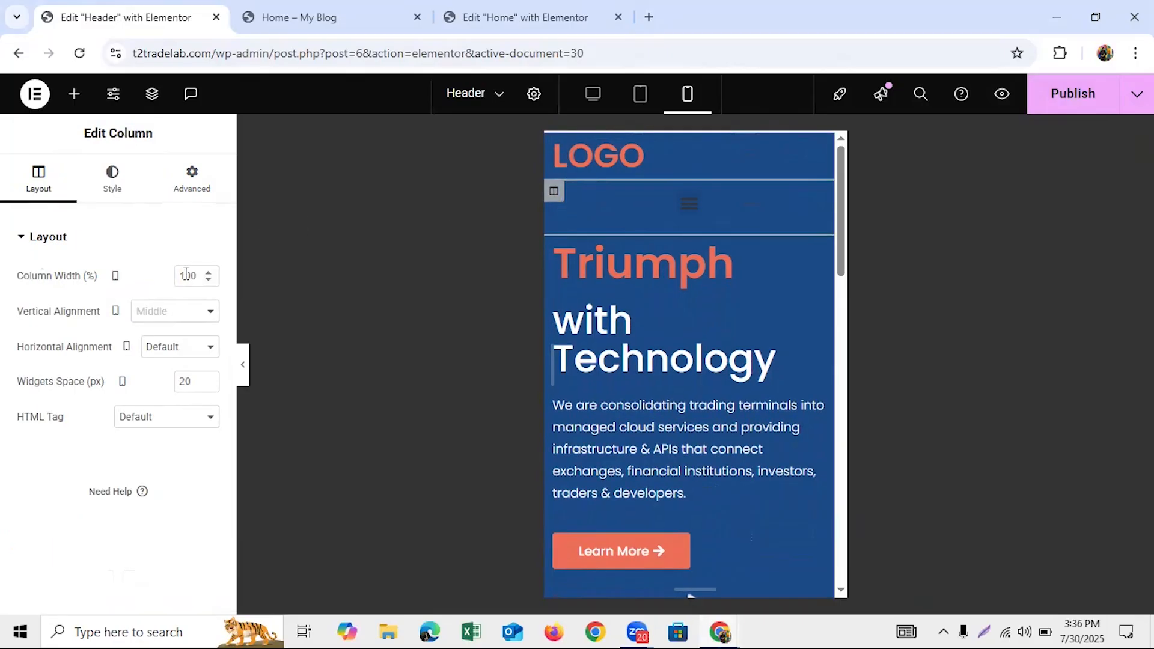
pyautogui.doubleClick(186, 275)
pyautogui.write('50')
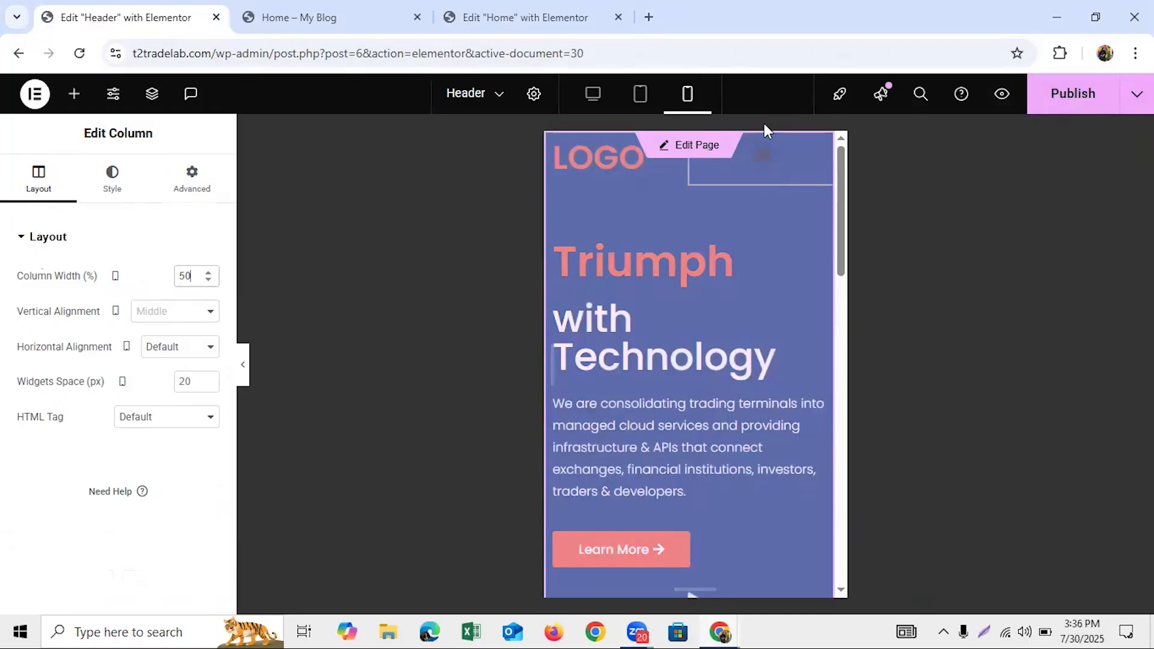
# Step: Align the WordPress menu's mobile toggle button to the right and make its dropdown full width
pyautogui.click(756, 161)
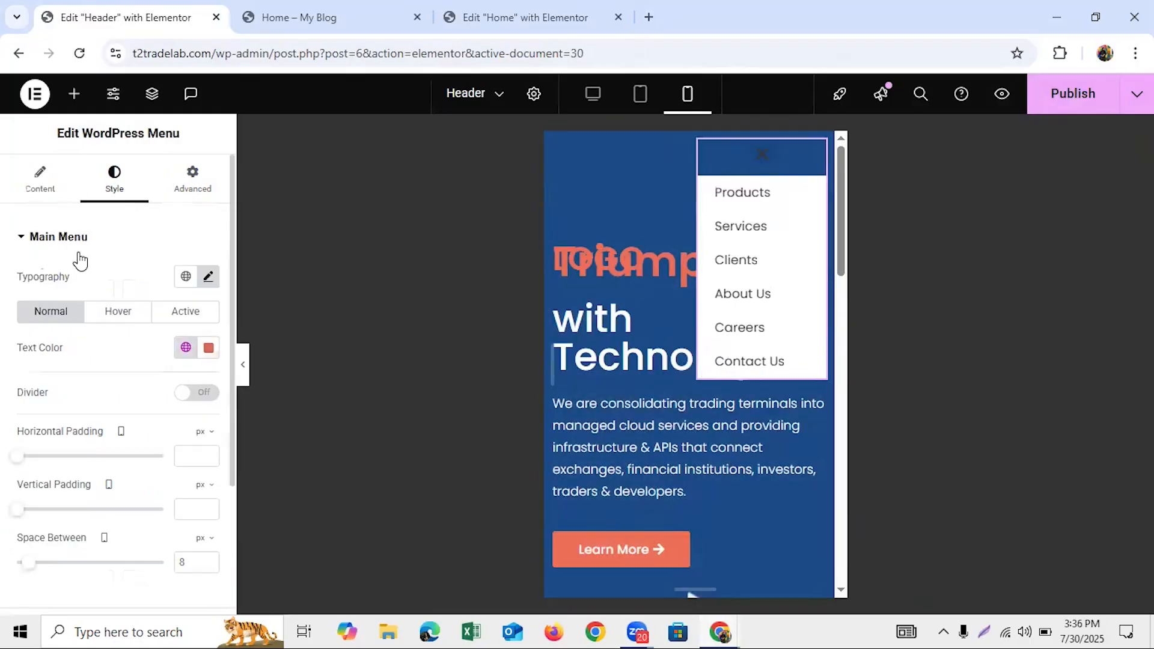
pyautogui.click(149, 241)
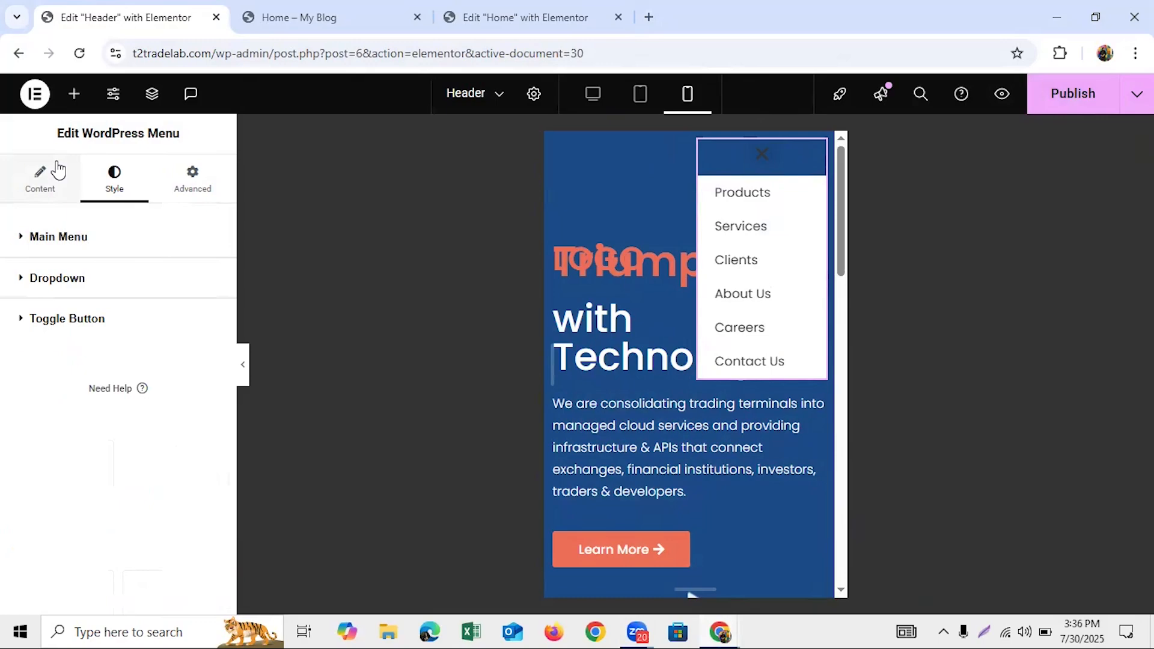
pyautogui.click(150, 316)
pyautogui.click(193, 279)
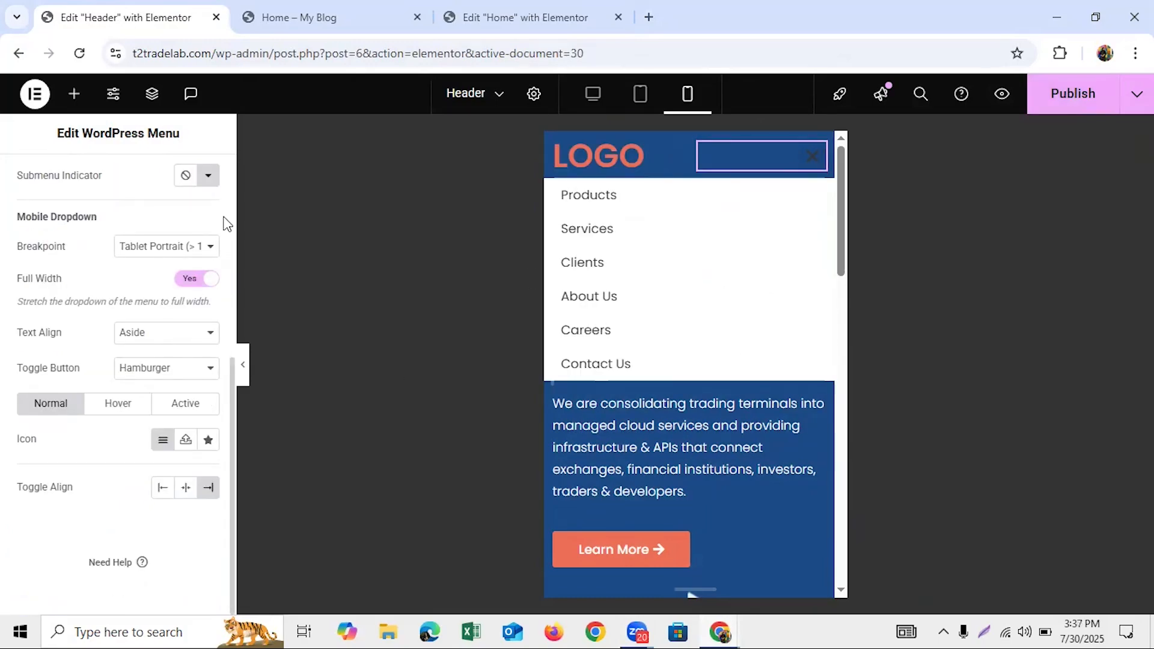
# Step: Set the menu toggle button's color and background color to the global color New Item #1 (#FFFFFF)
pyautogui.click(811, 172)
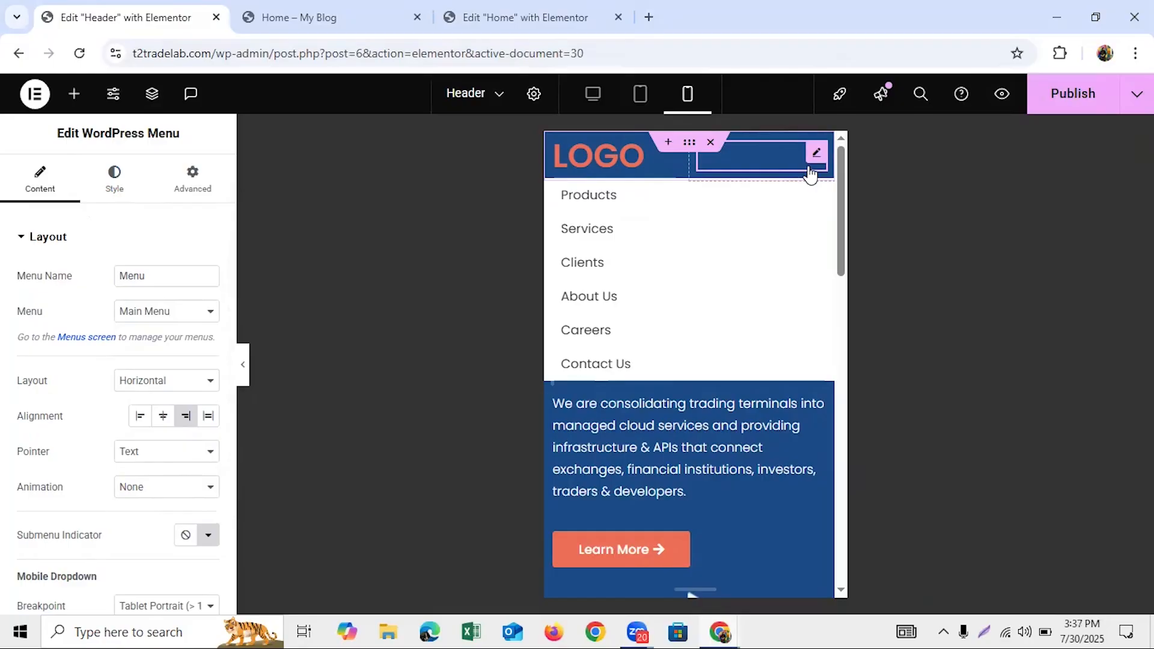
pyautogui.click(133, 194)
pyautogui.click(77, 237)
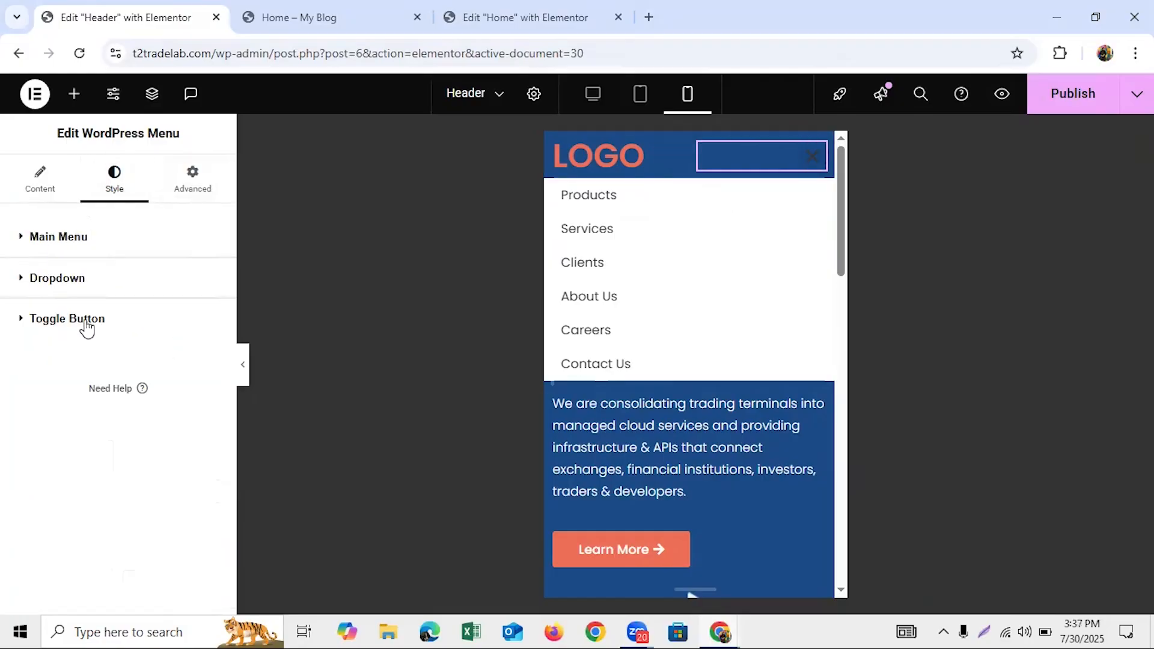
pyautogui.click(87, 324)
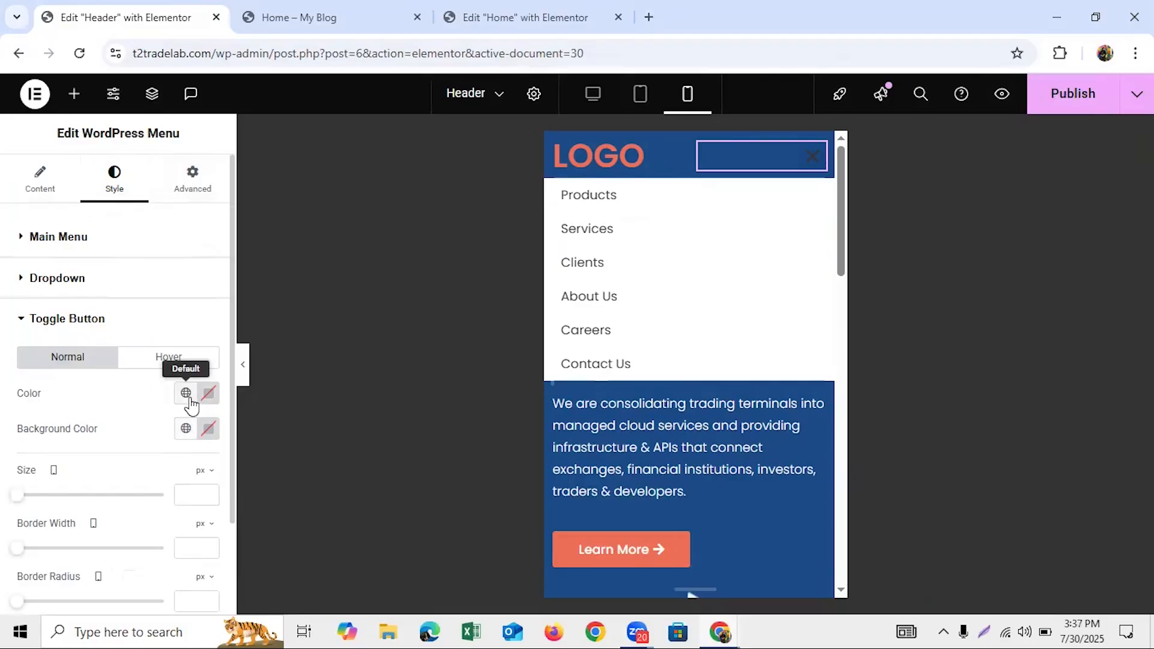
pyautogui.click(186, 393)
pyautogui.click(96, 370)
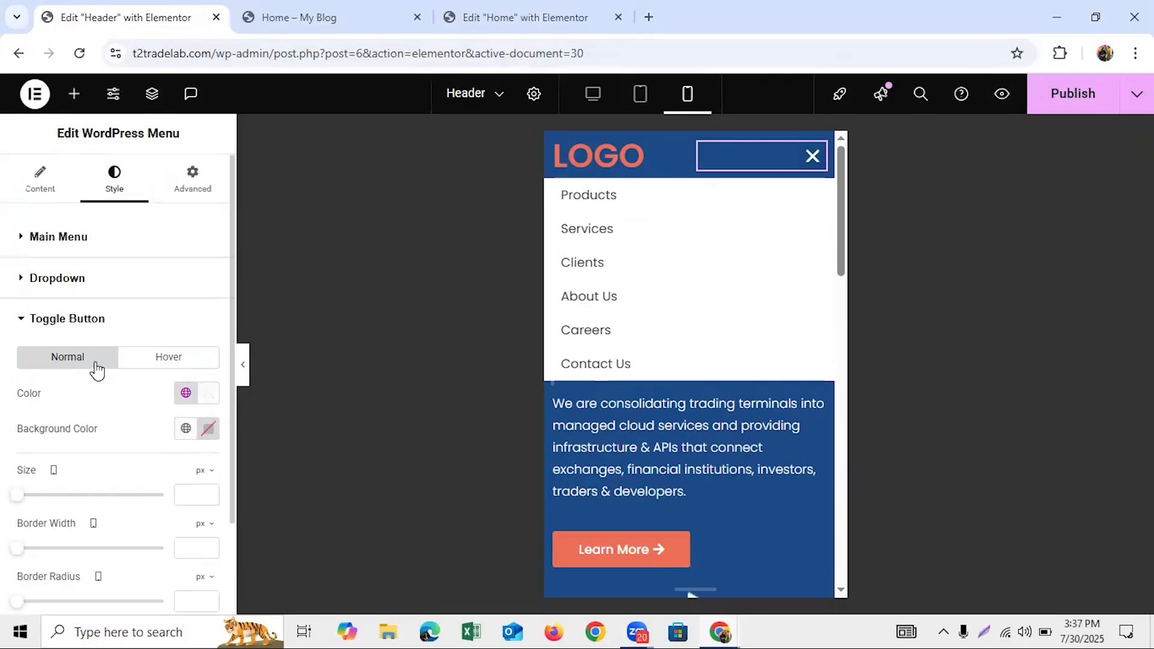
pyautogui.click(186, 428)
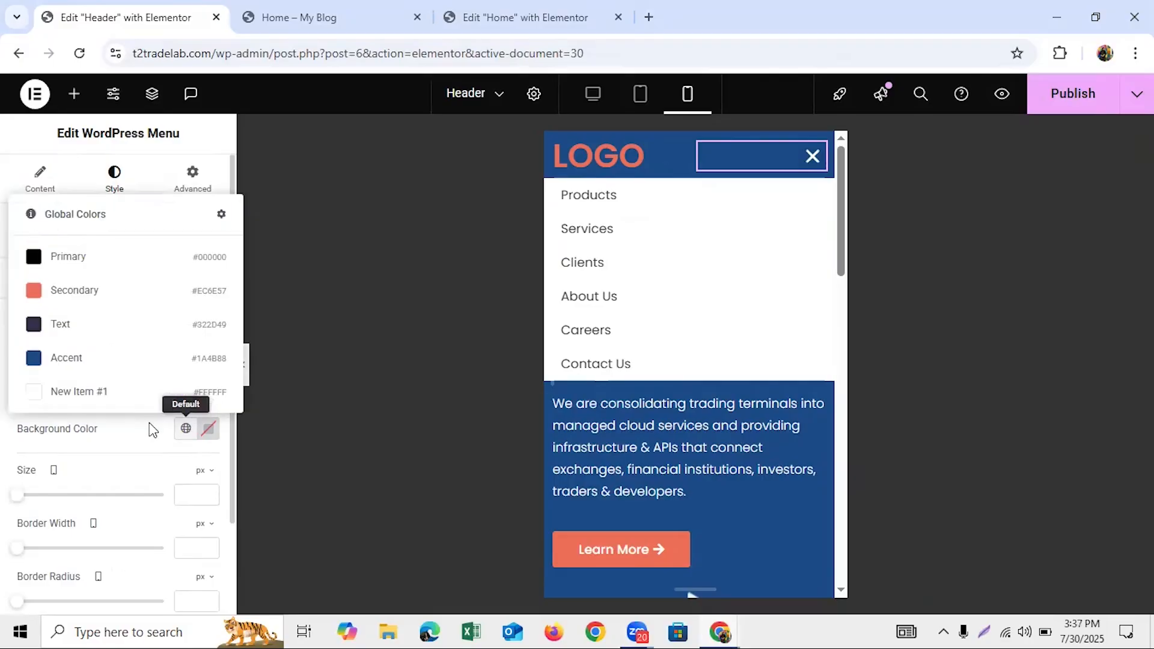
pyautogui.click(98, 391)
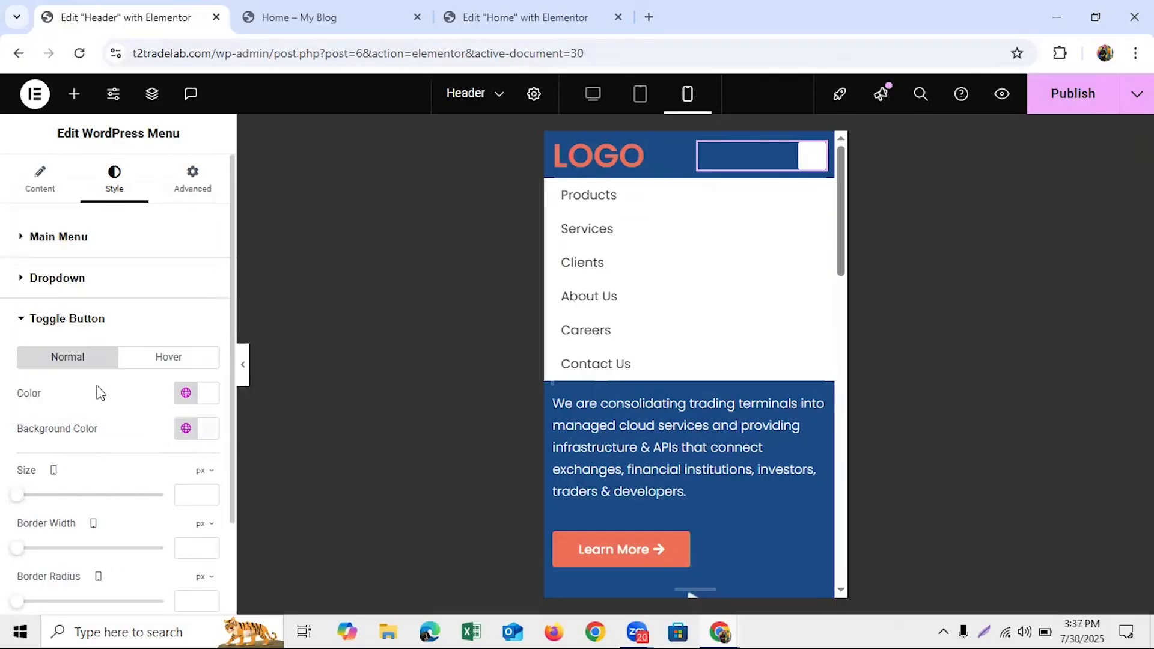
# Step: Change the menu toggle button's icon color to the global Secondary color #EC6E57 and publish the header
pyautogui.click(185, 395)
pyautogui.click(103, 259)
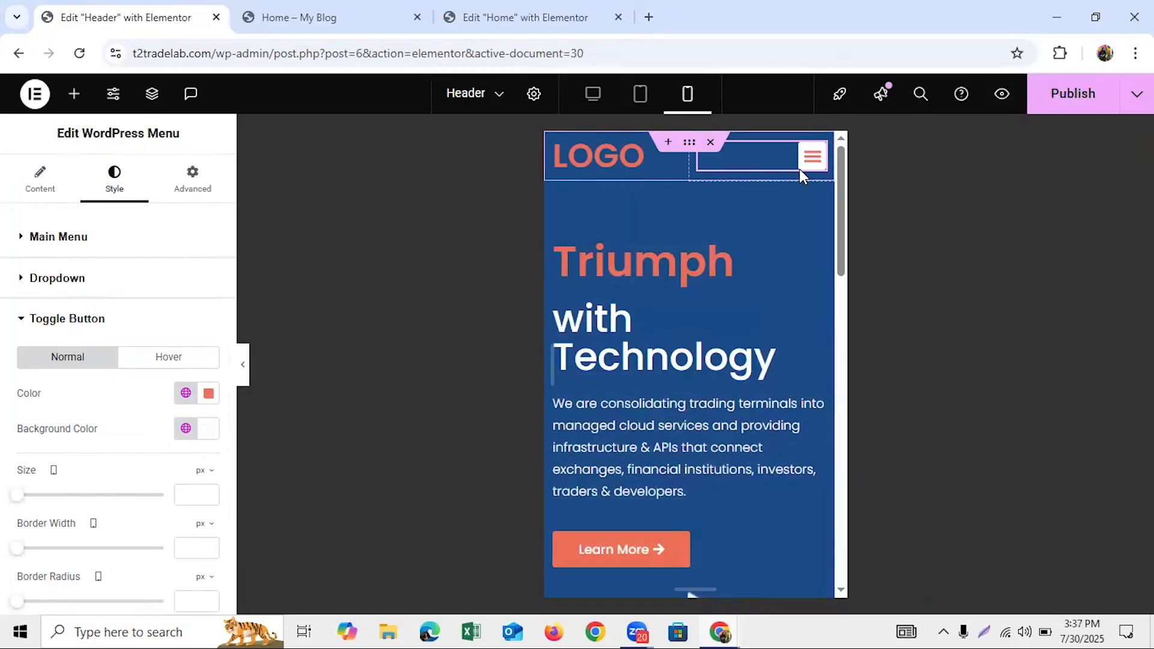
pyautogui.click(1050, 103)
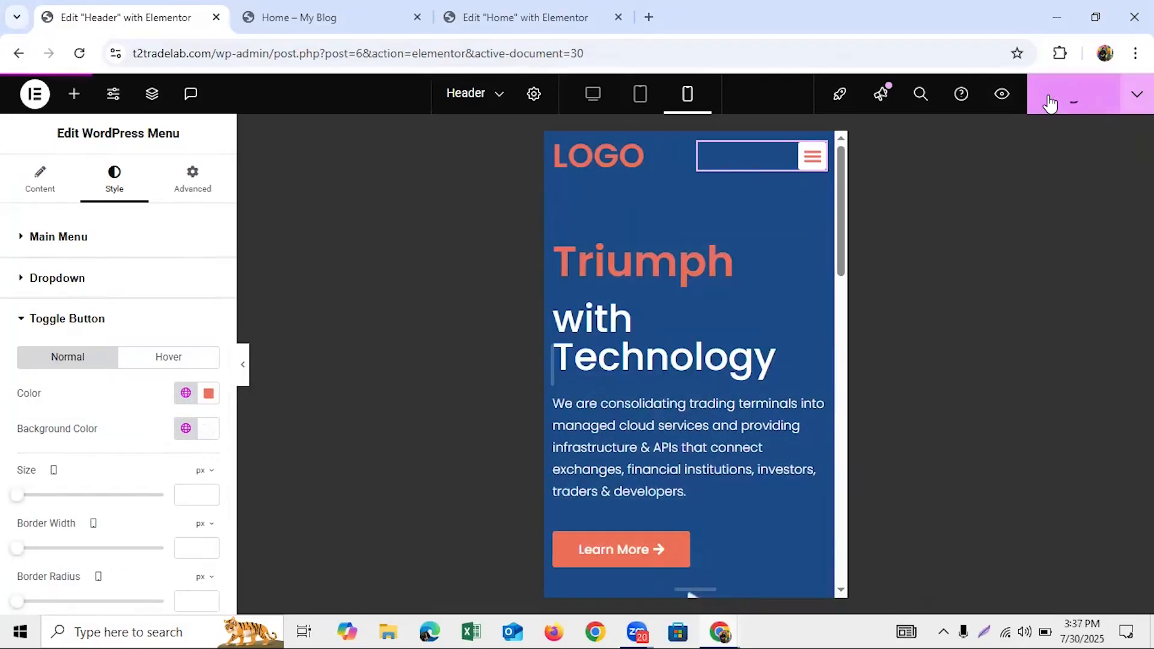
# Step: Open the published home page preview and examine the sticky header's behaviour while scrolling on desktop
pyautogui.click(313, 7)
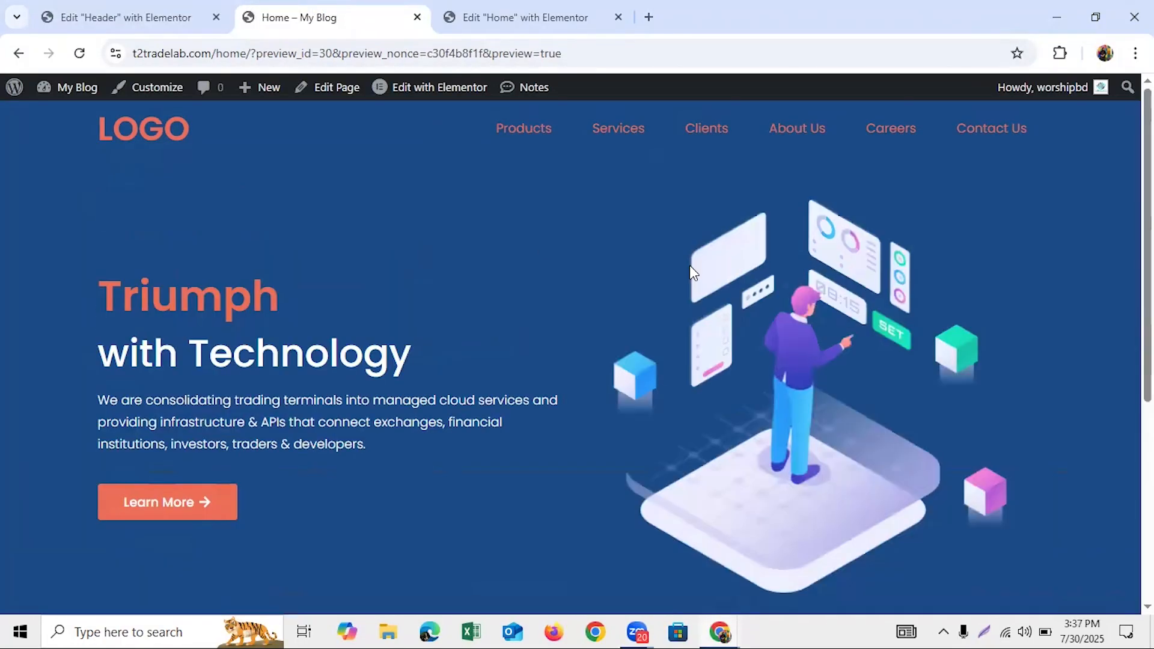
pyautogui.scroll(-5, 571, 354)
pyautogui.scroll(5, 571, 355)
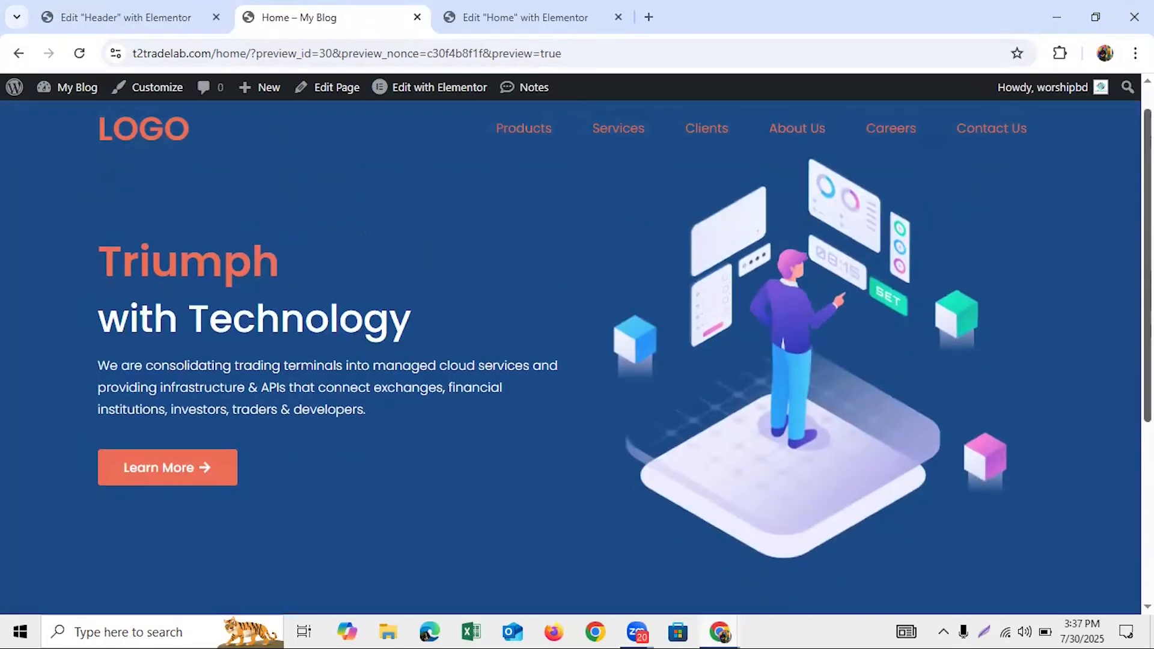
pyautogui.scroll(-5, 571, 355)
pyautogui.scroll(5, 571, 355)
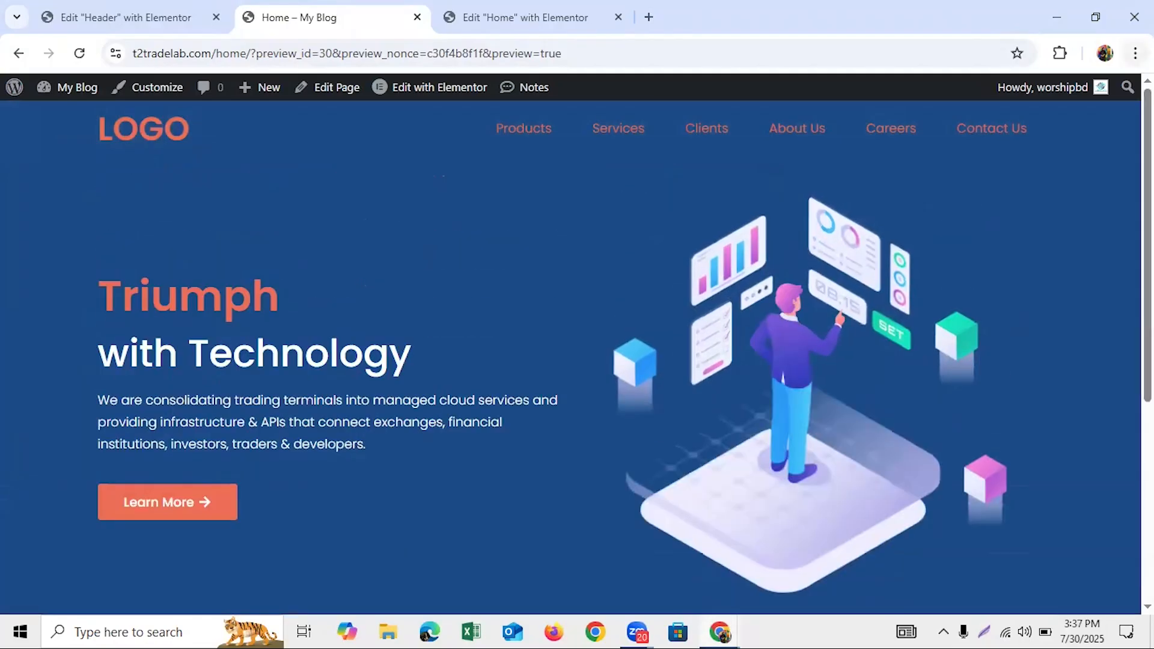
pyautogui.scroll(-3, 571, 355)
pyautogui.scroll(5, 602, 298)
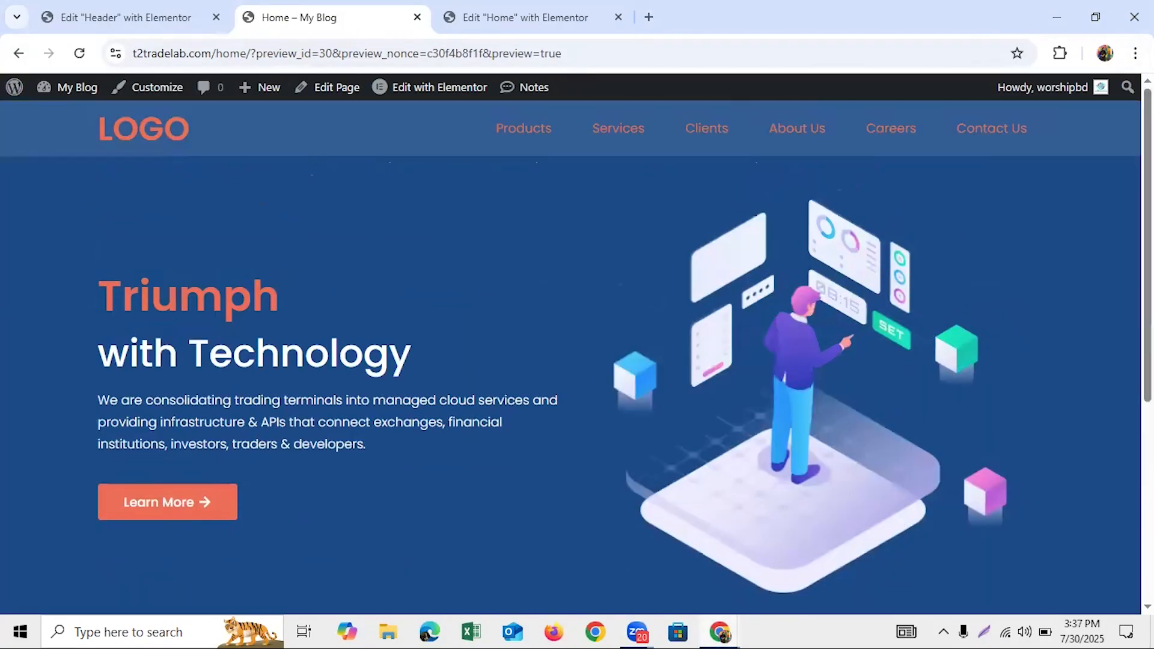
# Step: Inspect the preview in the responsive mobile view, test opening and closing the menu, follow its Products link, and return to the header editor
pyautogui.rightClick(603, 298)
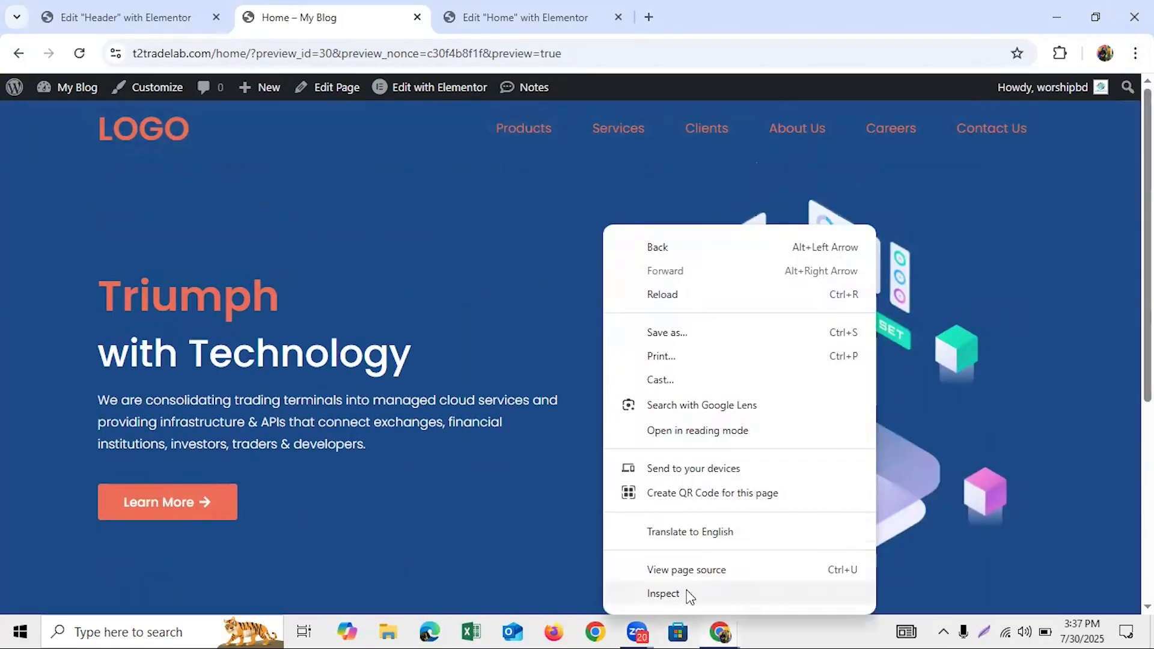
pyautogui.click(687, 592)
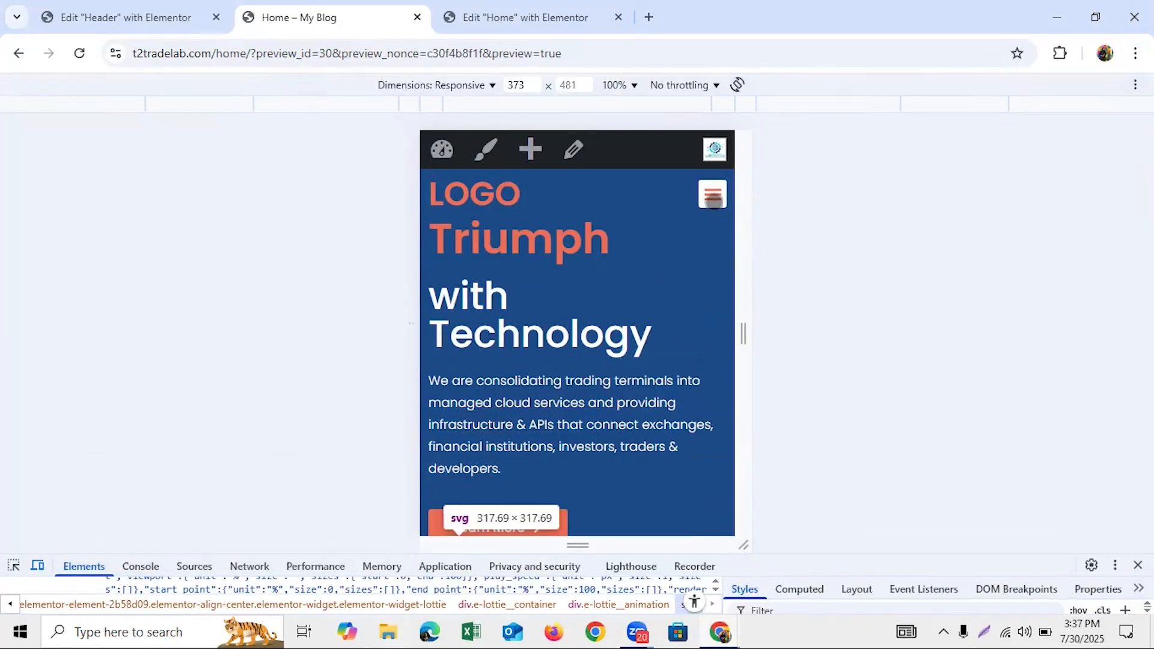
pyautogui.click(713, 201)
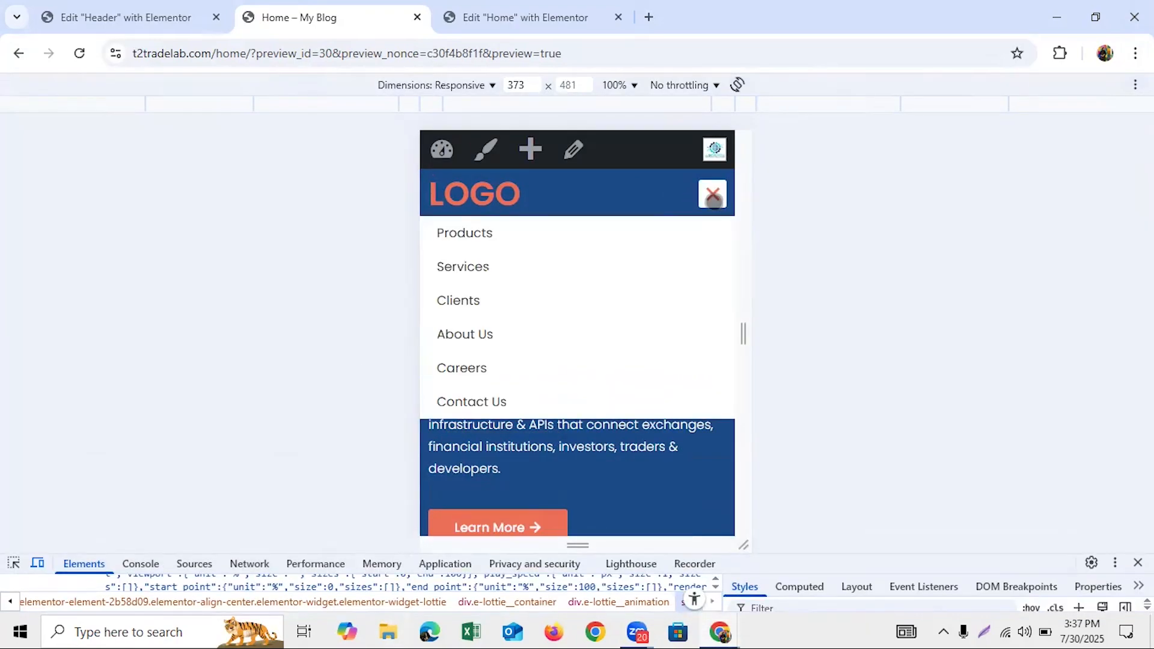
pyautogui.click(714, 200)
pyautogui.click(713, 200)
pyautogui.click(713, 200)
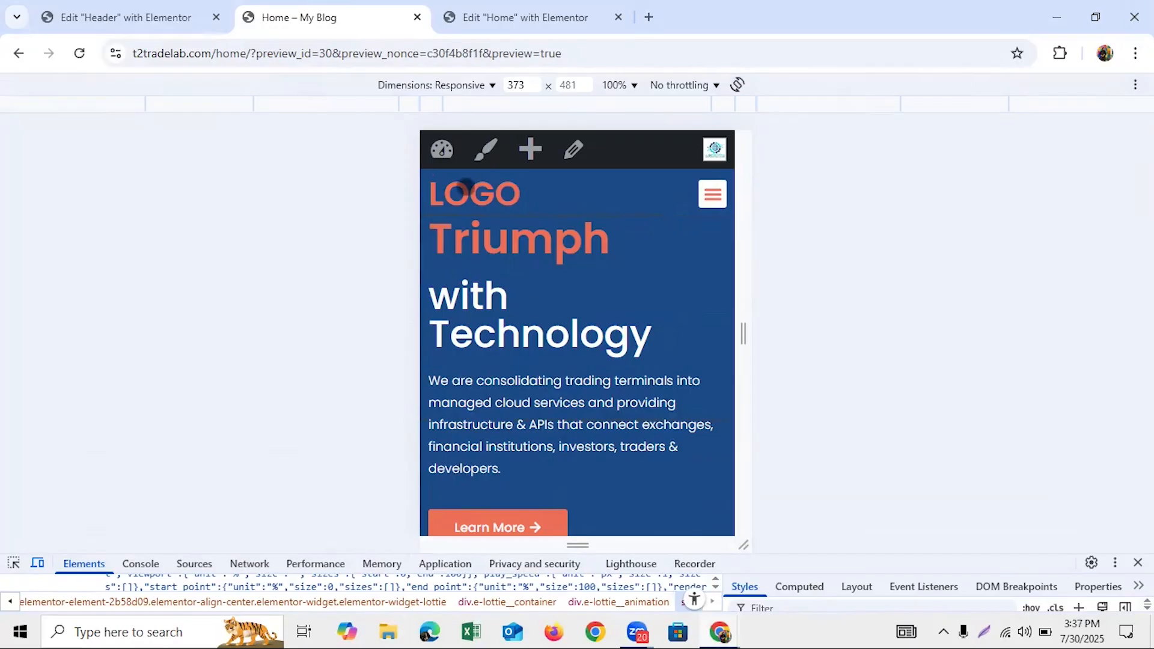
pyautogui.click(711, 198)
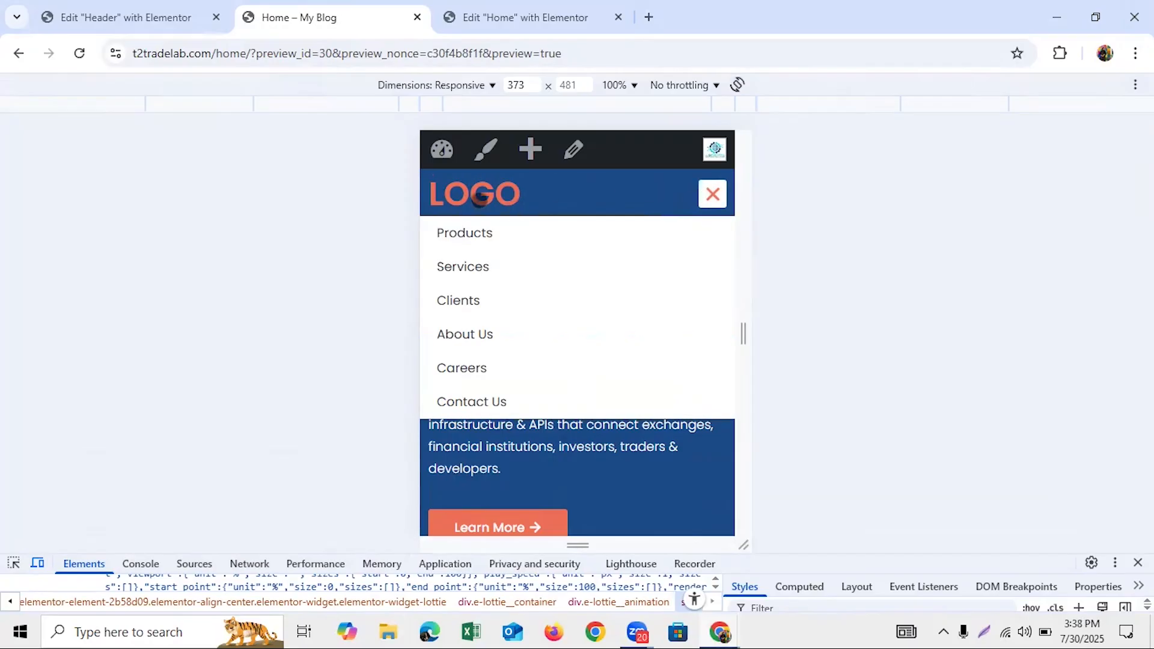
pyautogui.click(485, 235)
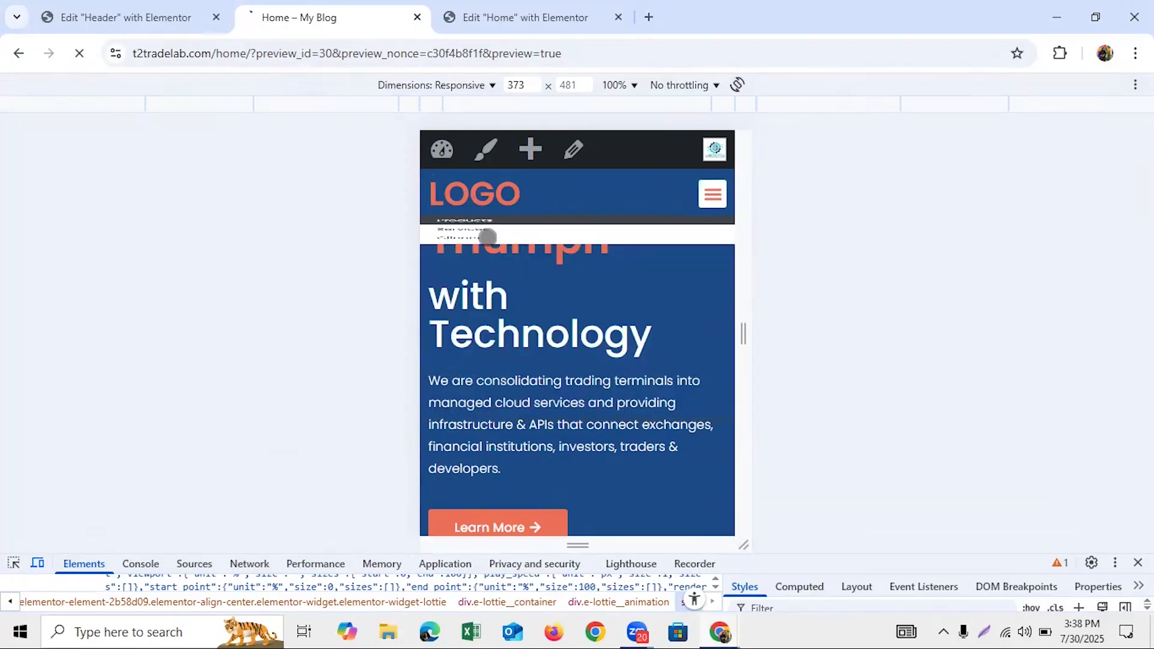
pyautogui.click(204, 8)
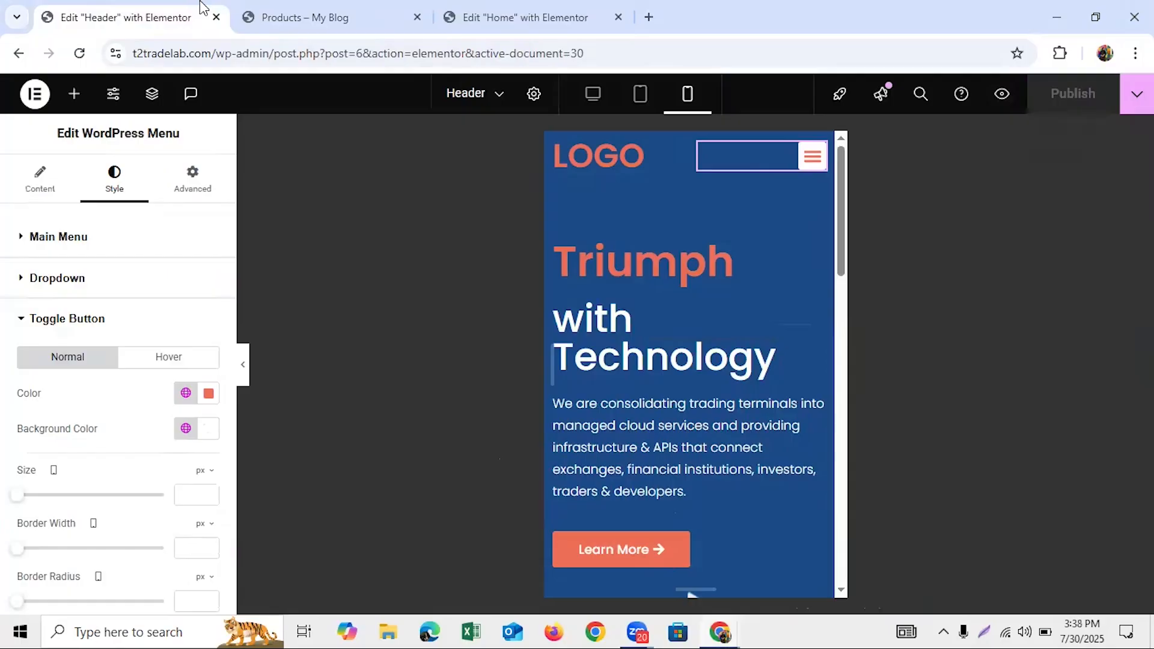